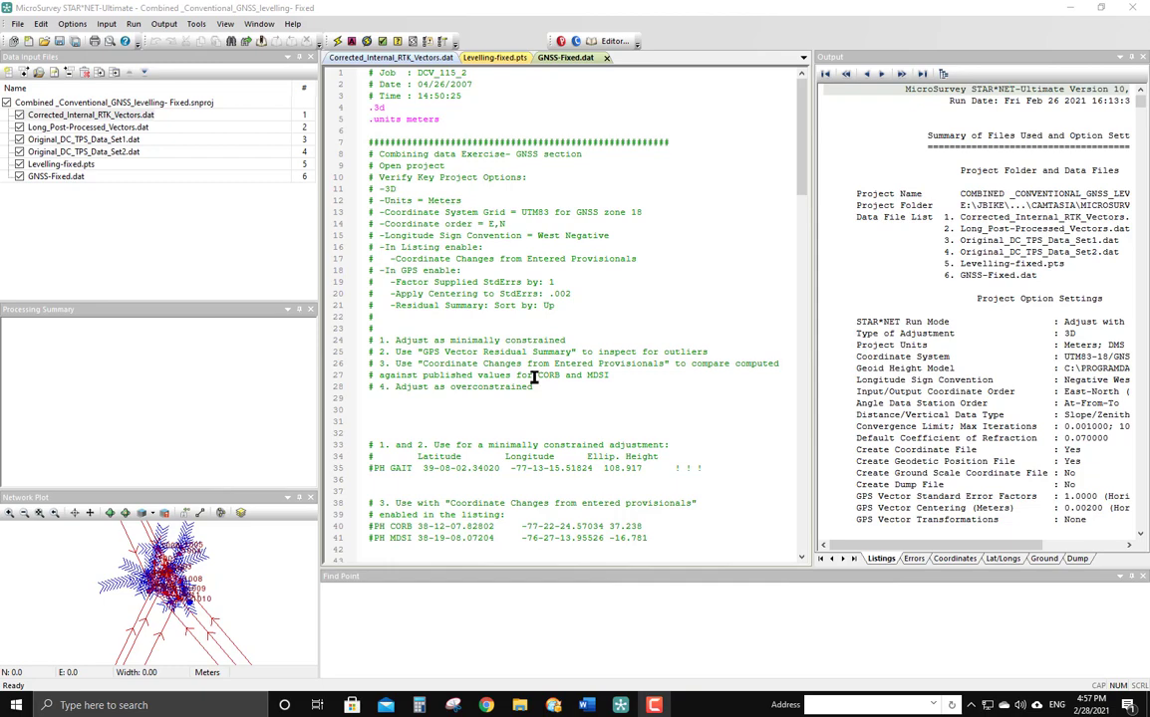
Review the Corrected_Internal_RTK_Vectors.dat and Original_DC_TPS_Data_Set1.dat input files
{"action": "left_click", "coordinate": [409, 58]}
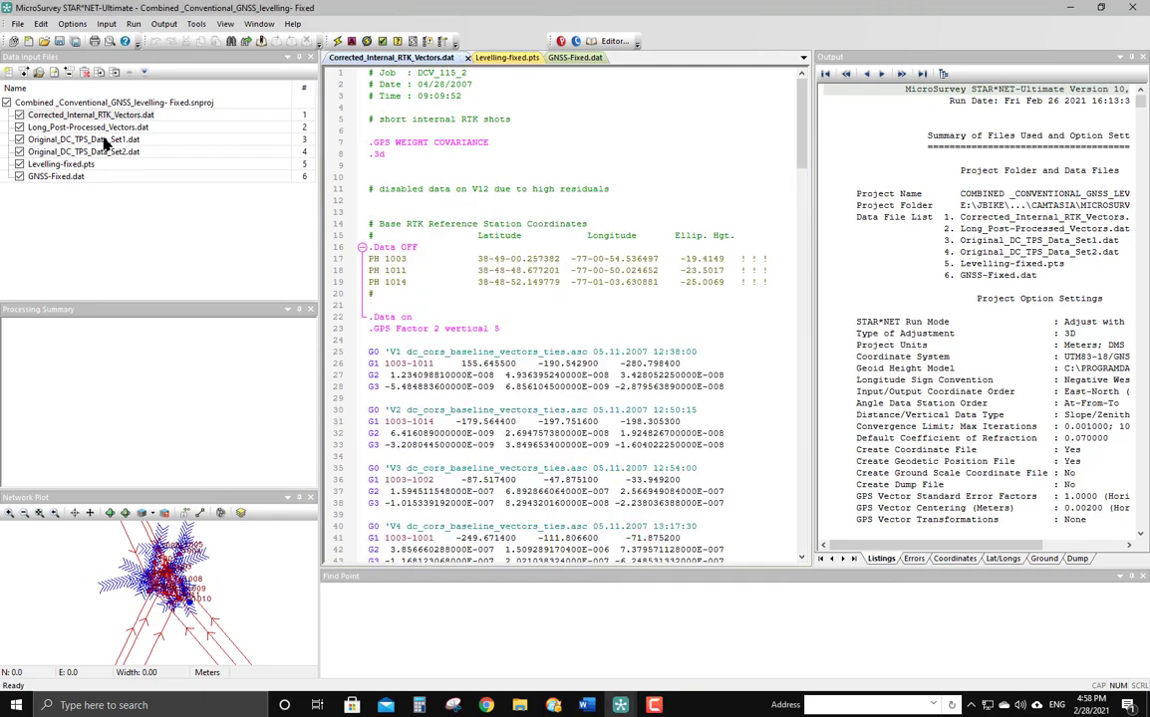
{"action": "double_click", "coordinate": [70, 138]}
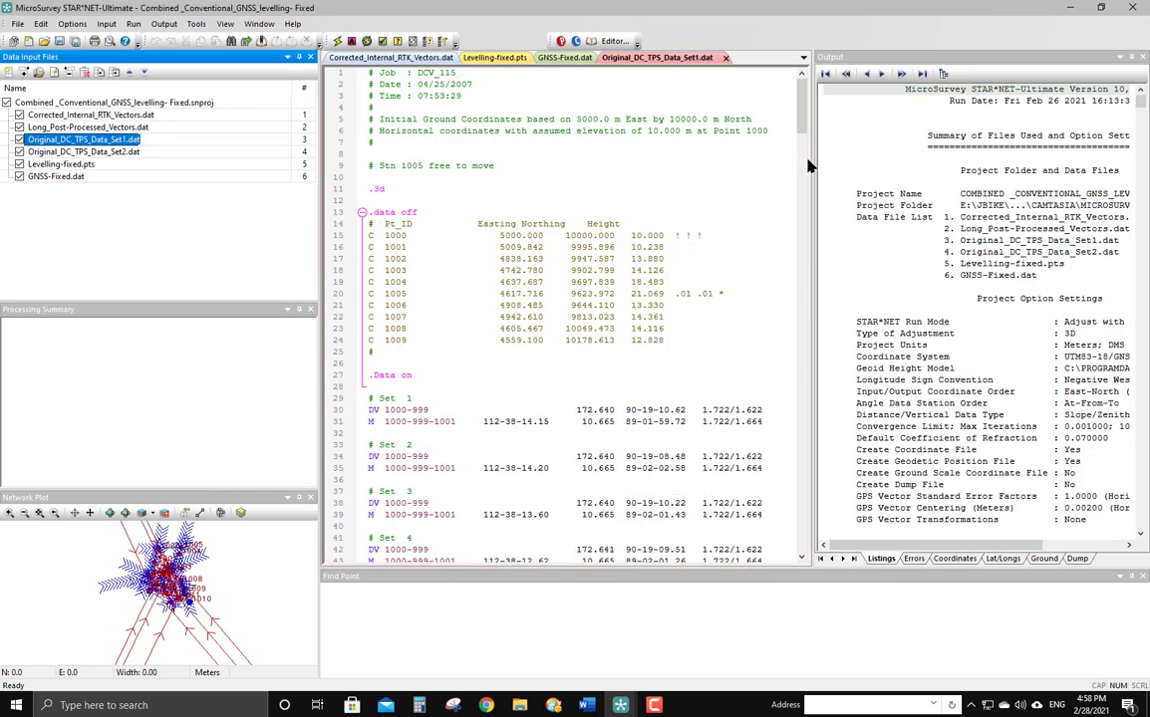
{"action": "scroll", "coordinate": [803, 115], "scroll_direction": "down", "scroll_amount": 5}
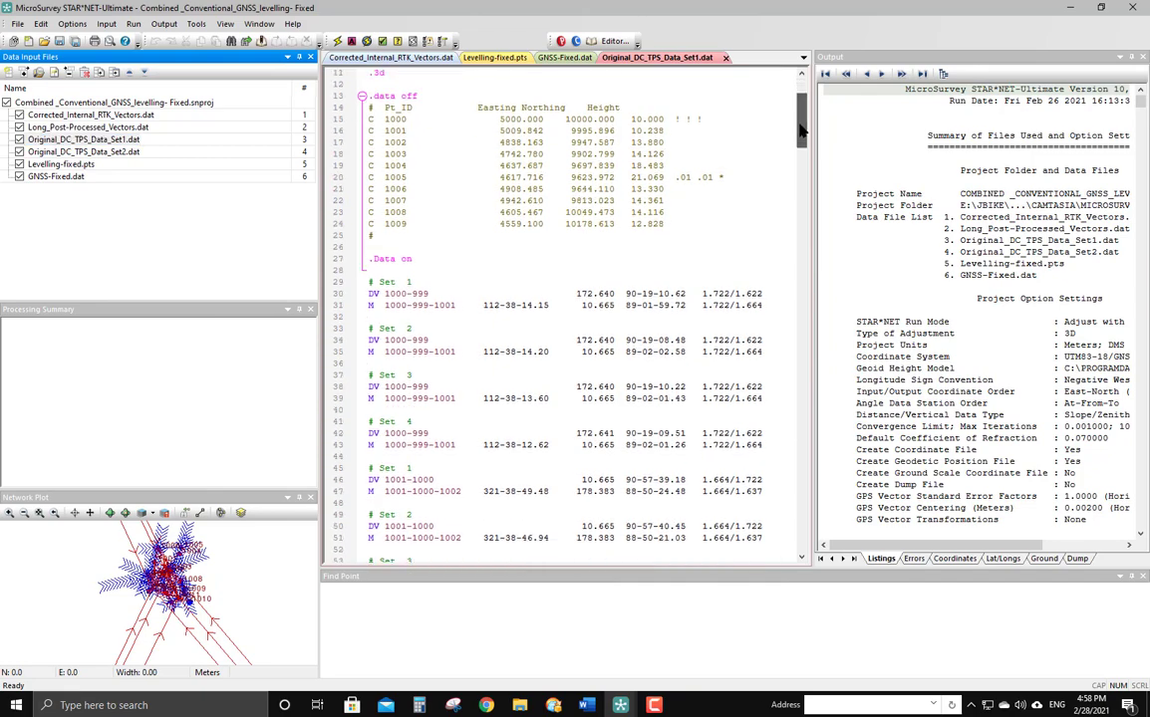
{"action": "left_click", "coordinate": [105, 152]}
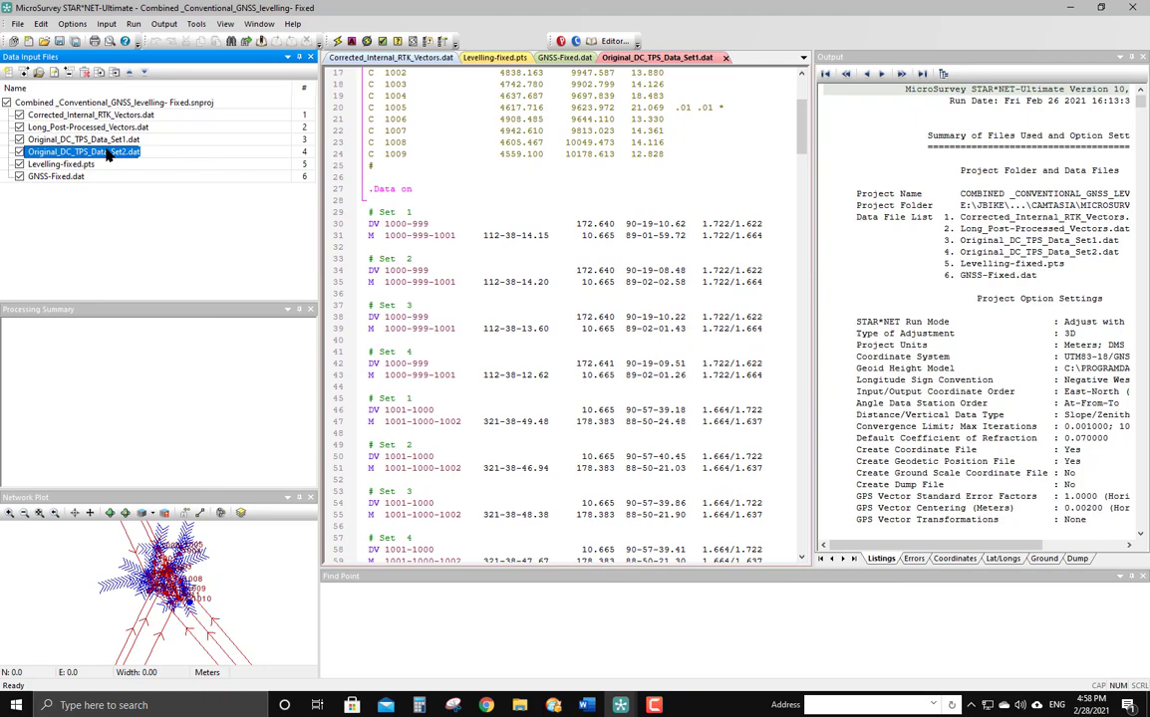
{"action": "left_click", "coordinate": [164, 554]}
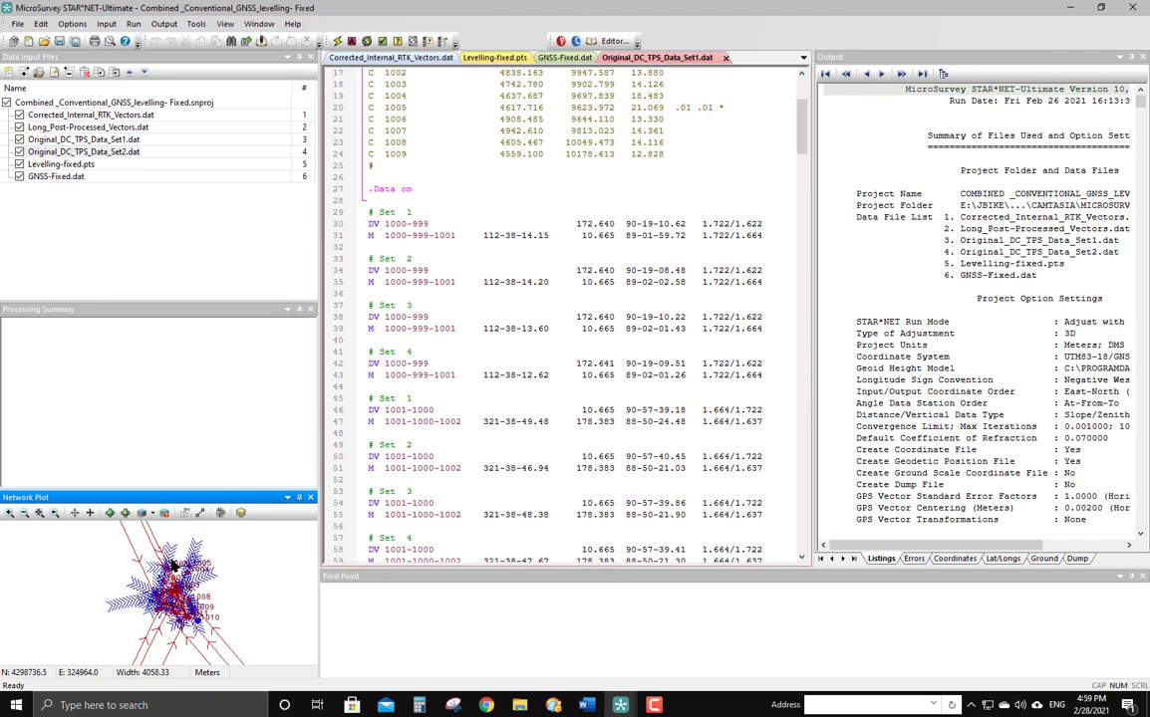
Check the instrument standard errors in the project options, and view the instrument library
{"action": "left_click", "coordinate": [73, 24]}
{"action": "left_click", "coordinate": [86, 39]}
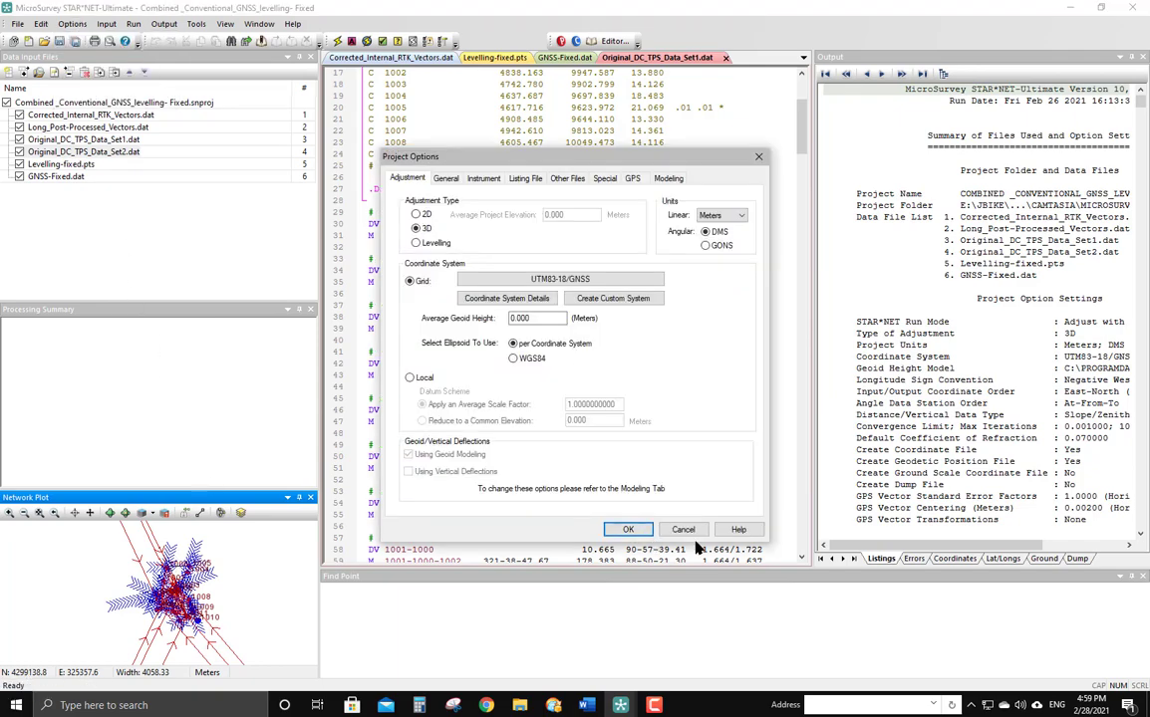
{"action": "left_click", "coordinate": [476, 179]}
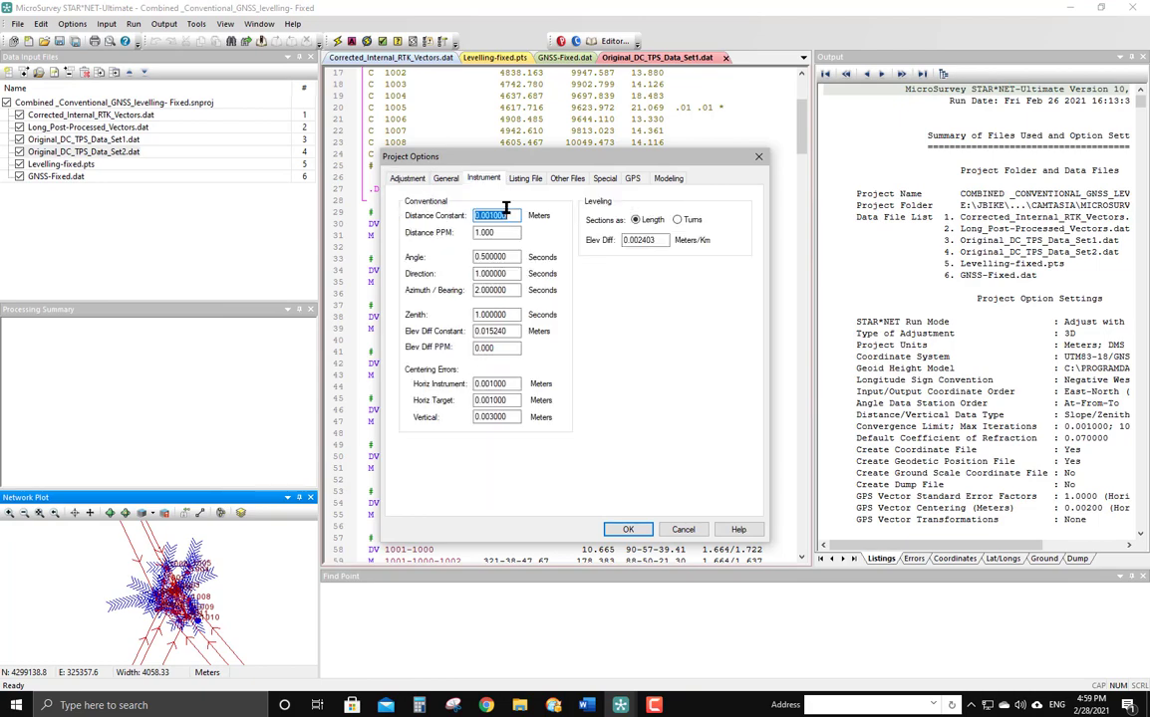
{"action": "left_click", "coordinate": [758, 157]}
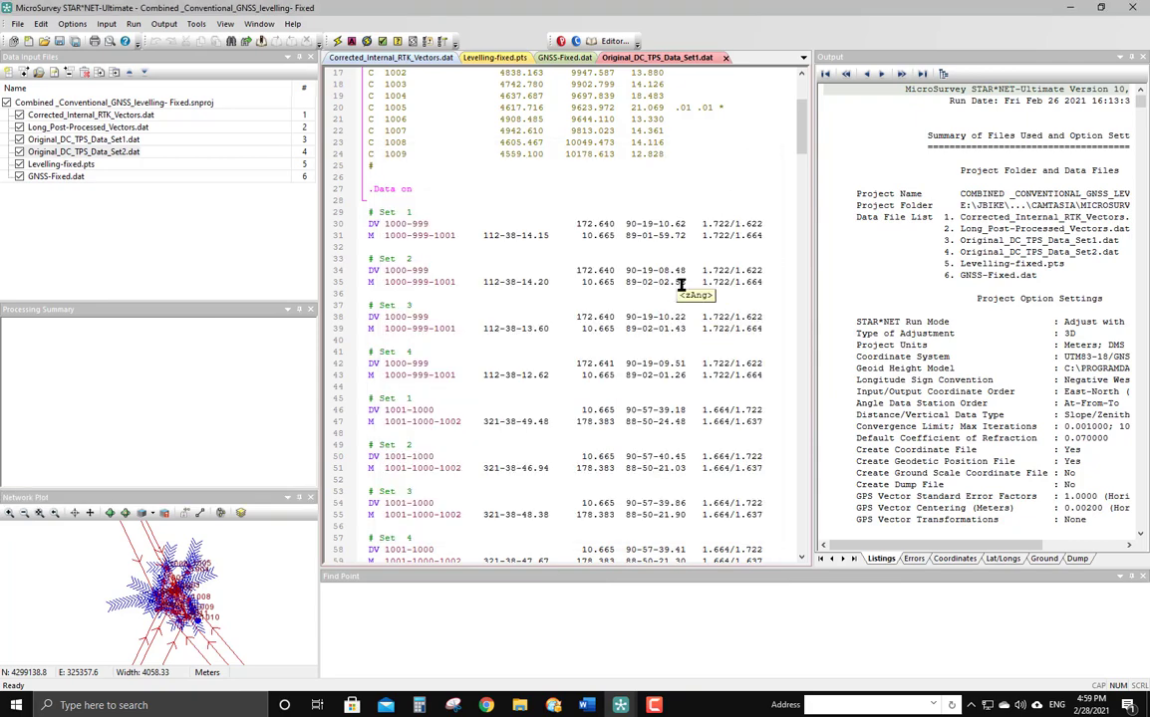
{"action": "left_click", "coordinate": [71, 24]}
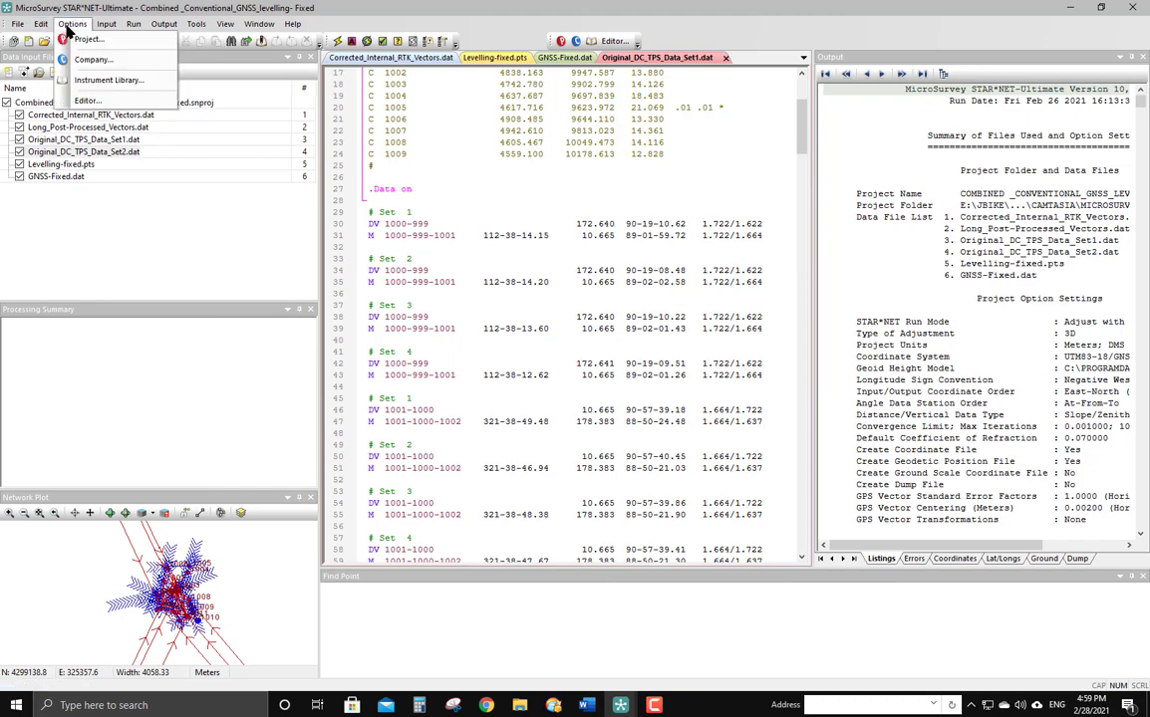
{"action": "left_click", "coordinate": [106, 82]}
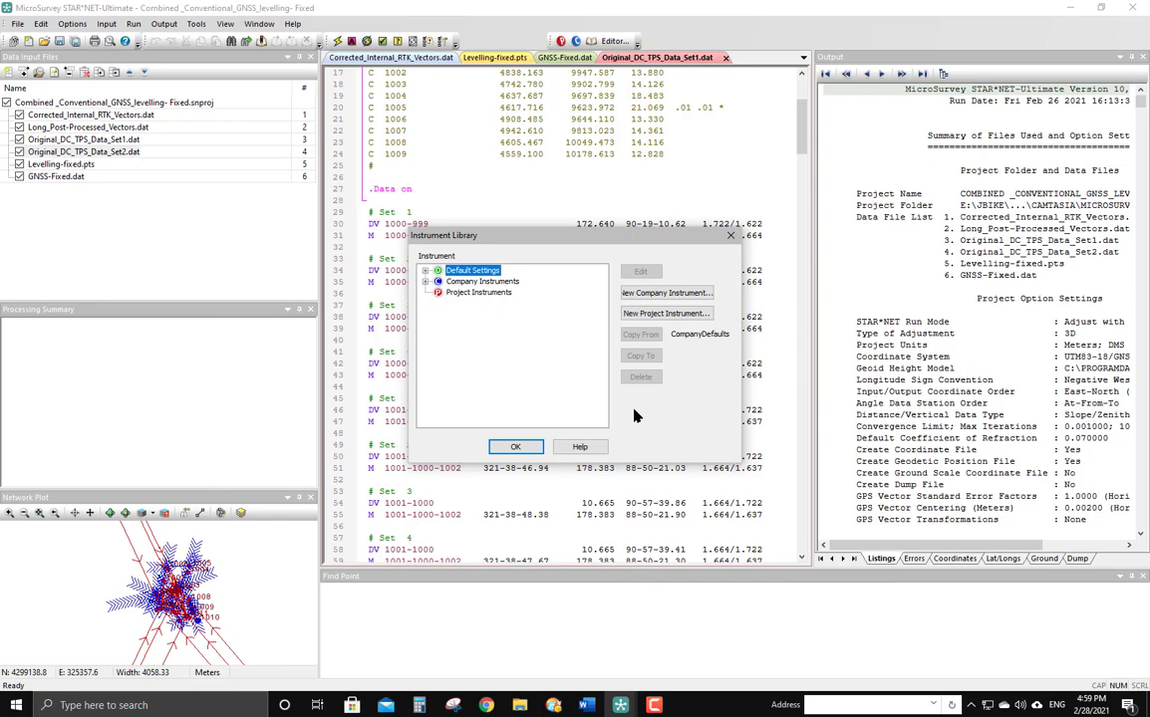
{"action": "left_click", "coordinate": [730, 236]}
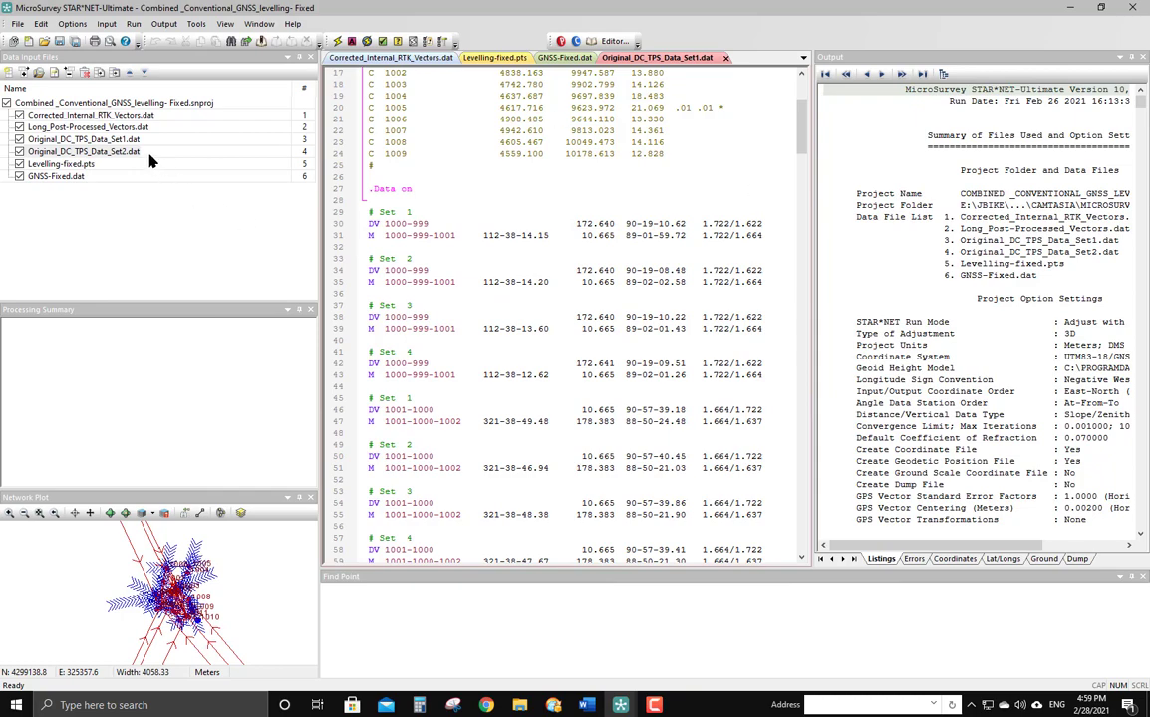
Open Corrected_Internal_RTK_Vectors.dat and examine the horizontal and vertical values in its .GPS Factor line
{"action": "left_click", "coordinate": [116, 117]}
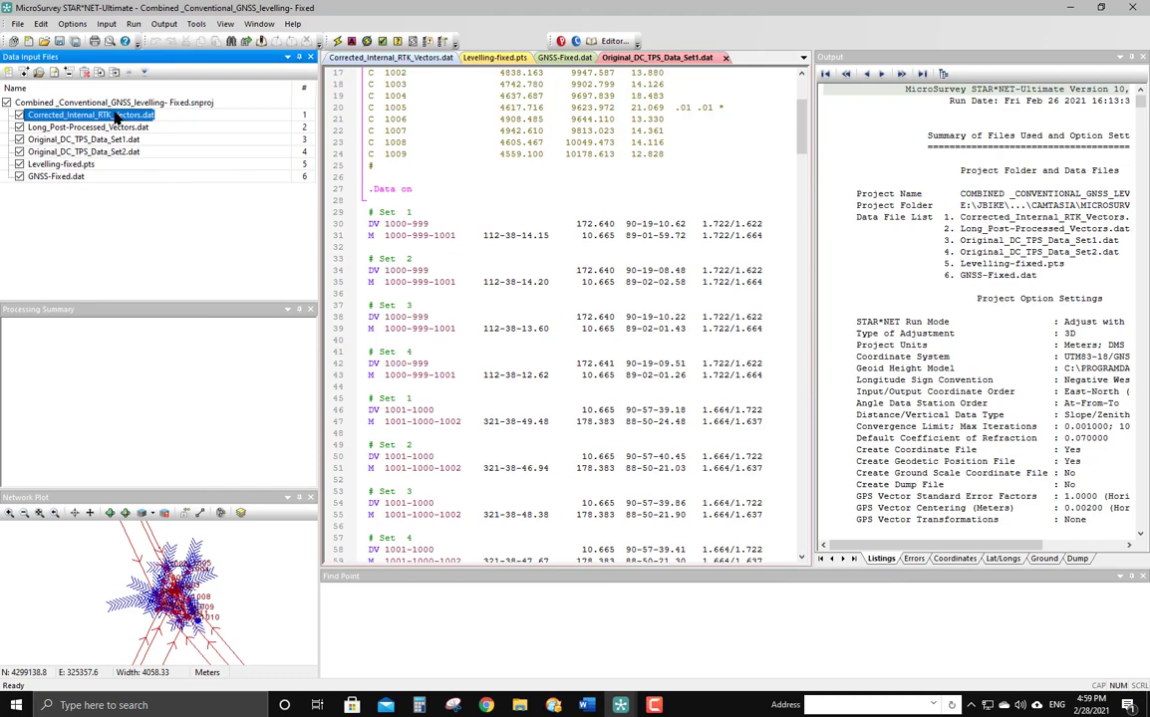
{"action": "double_click", "coordinate": [116, 117]}
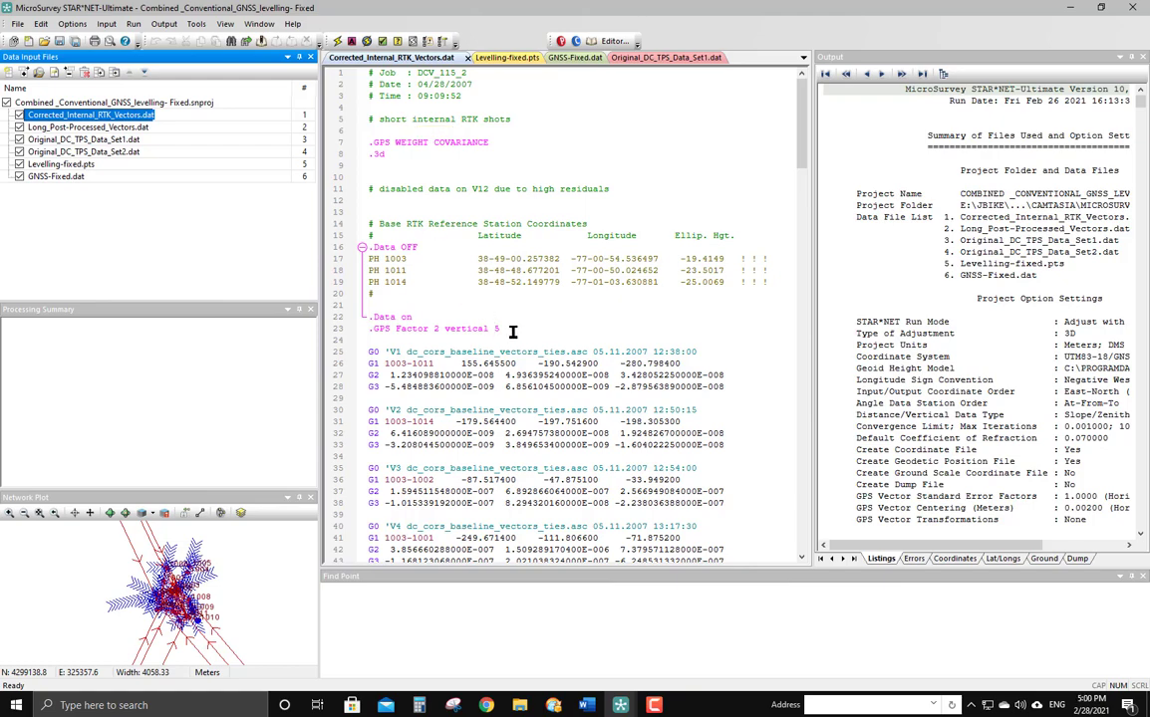
{"action": "left_click_drag", "start_coordinate": [508, 329], "coordinate": [367, 329]}
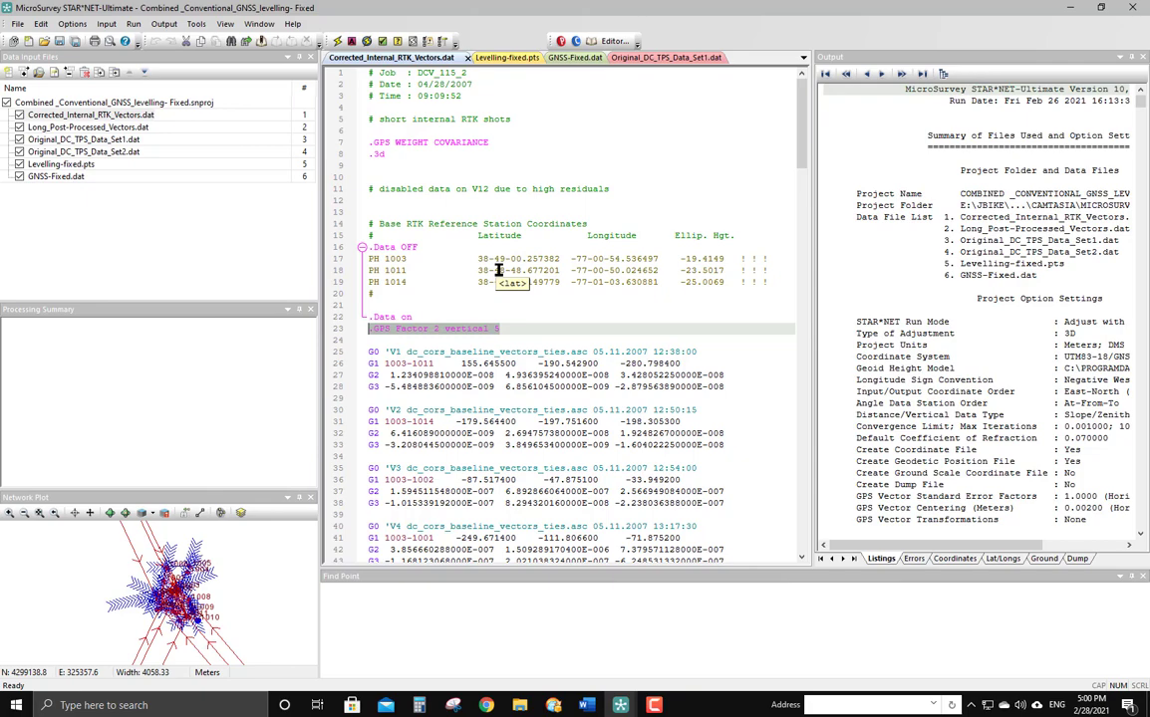
{"action": "left_click", "coordinate": [443, 328]}
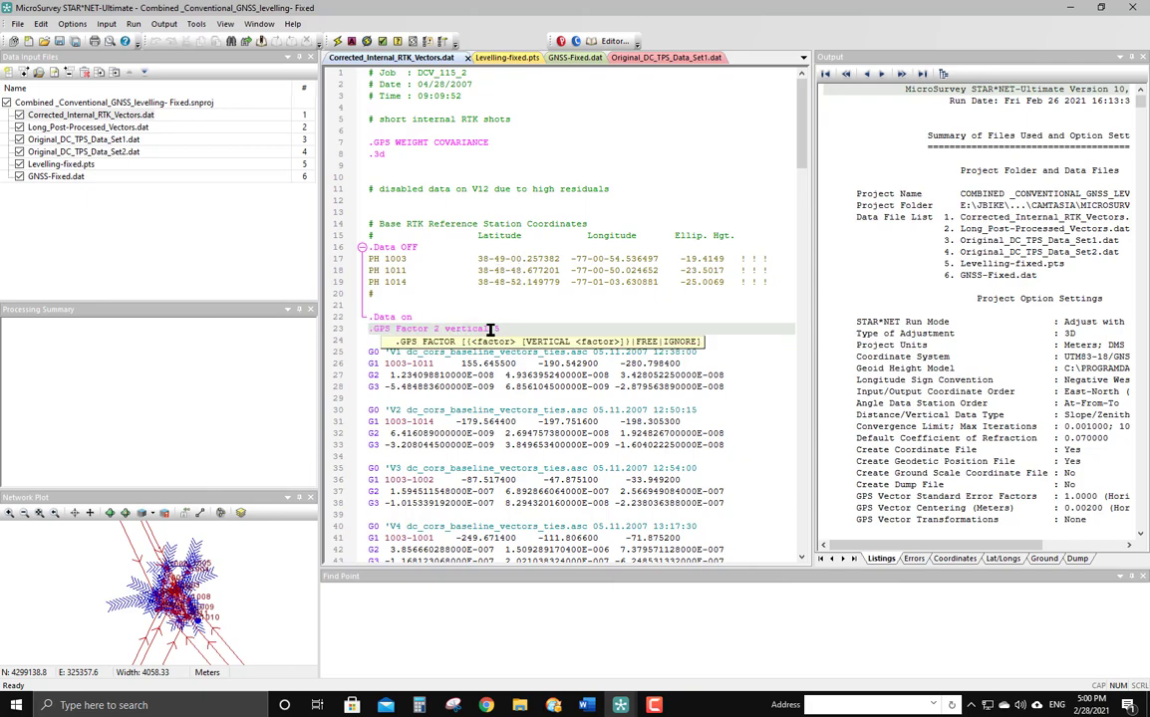
{"action": "left_click_drag", "start_coordinate": [507, 327], "coordinate": [423, 329]}
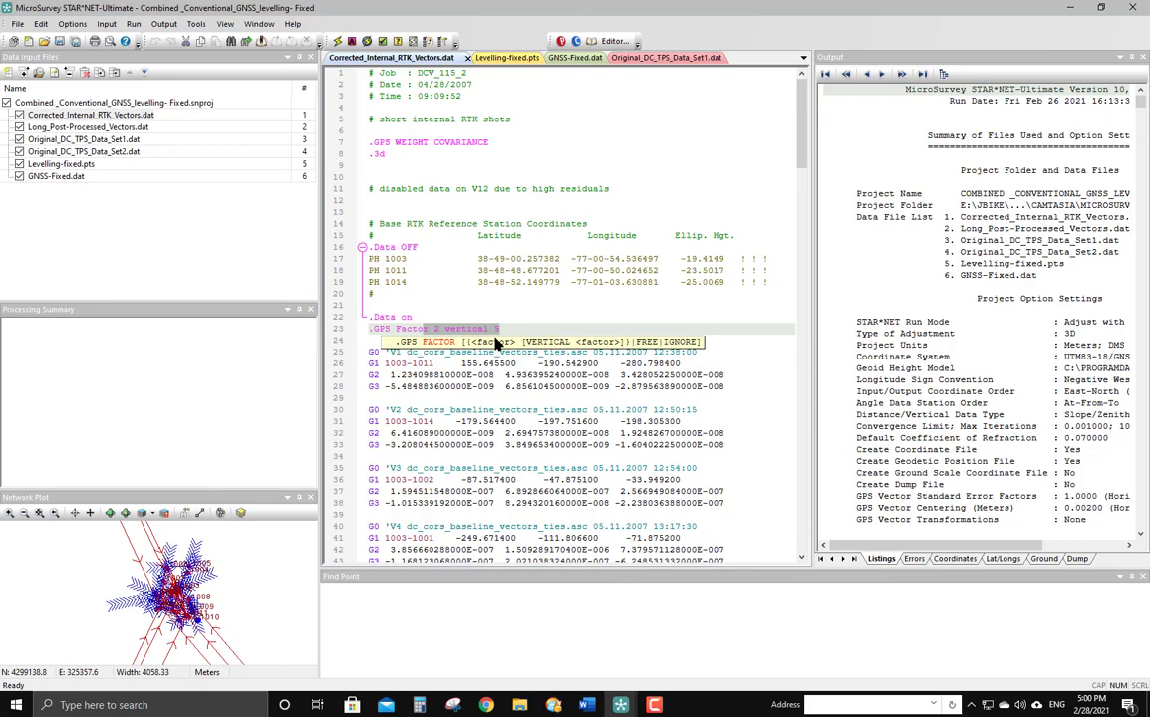
{"action": "left_click", "coordinate": [514, 329]}
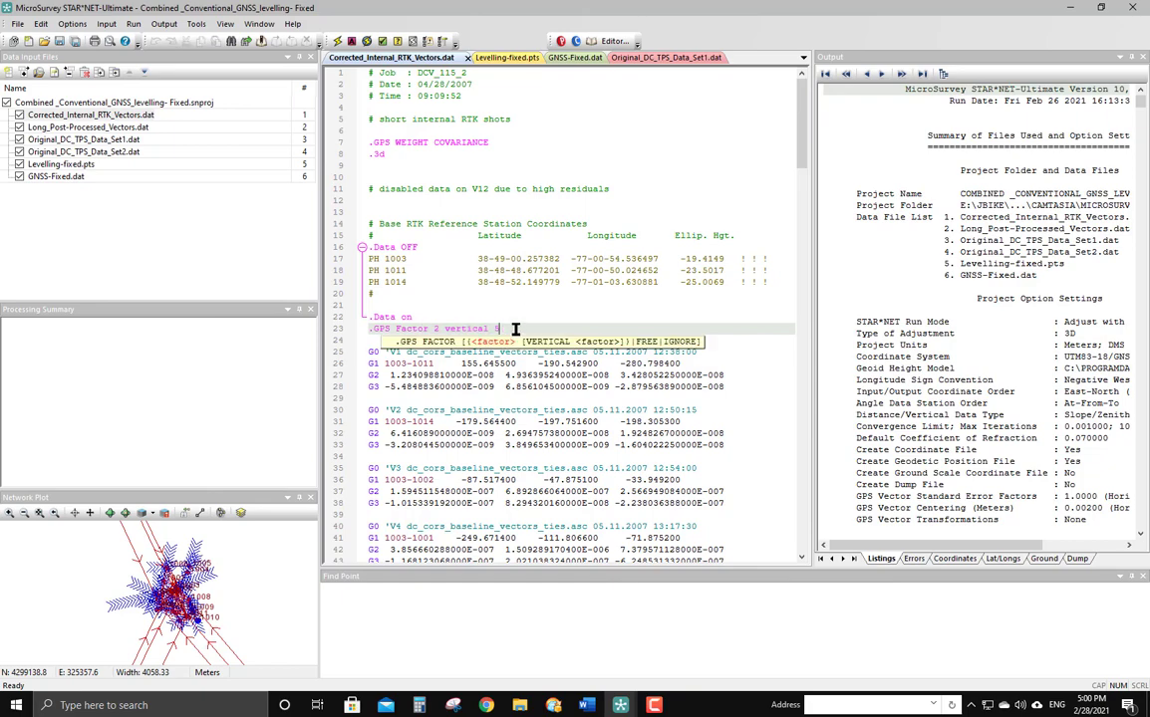
{"action": "double_click", "coordinate": [437, 327]}
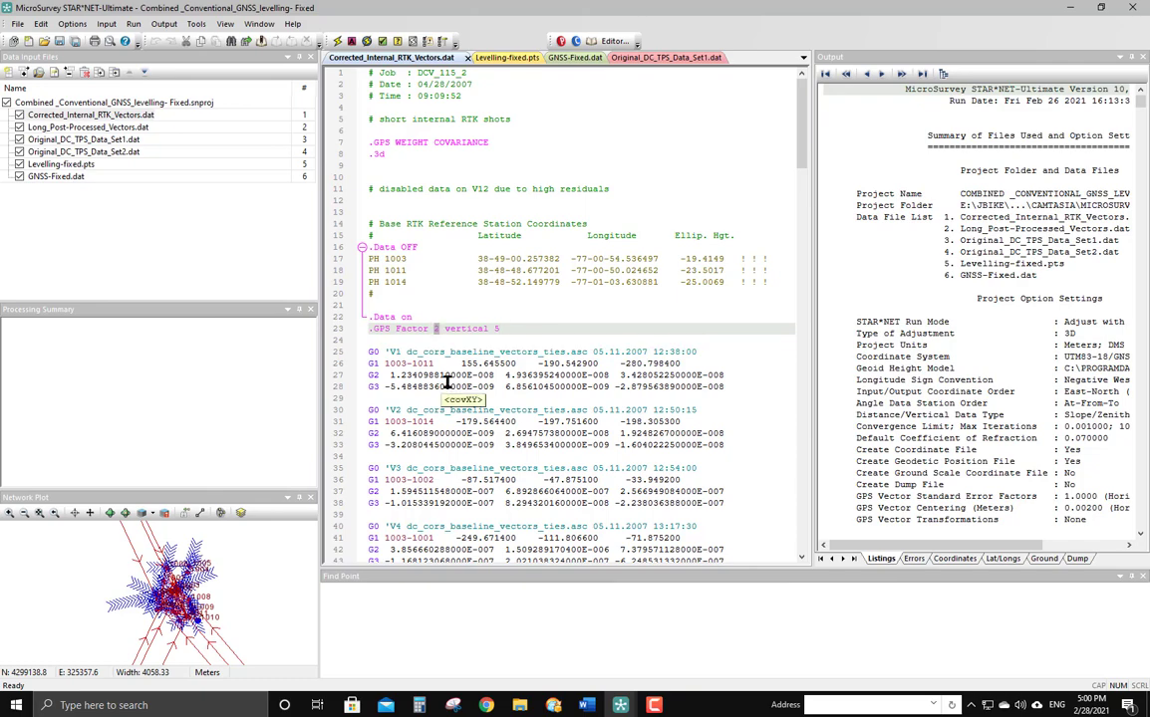
{"action": "double_click", "coordinate": [495, 329]}
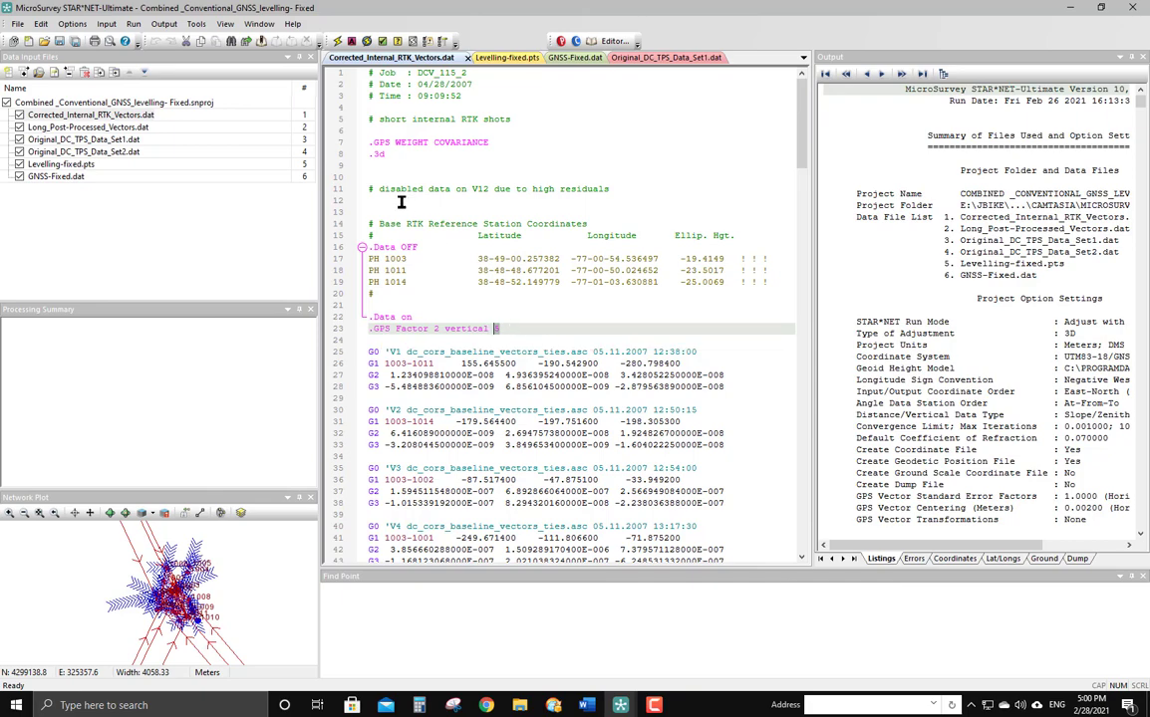
Open Long_Post-Processed_Vectors.dat and enlarge the network plot to view the vectors to stations GAIT, CORB and MDSI
{"action": "left_click", "coordinate": [85, 131]}
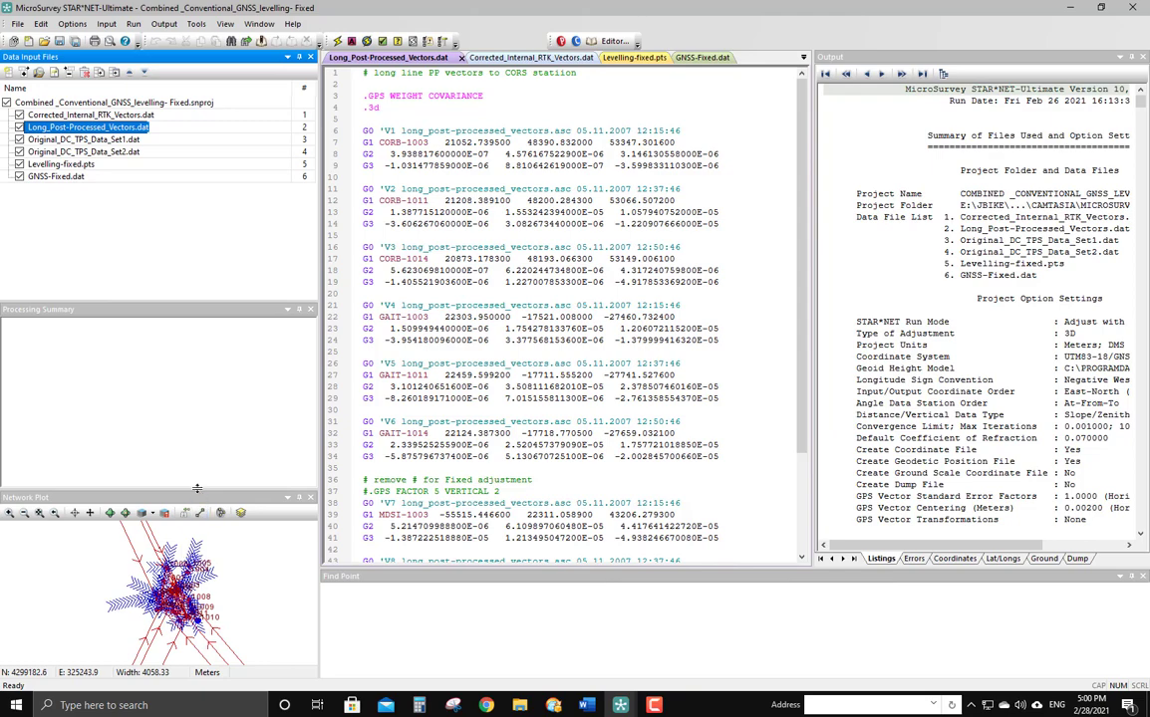
{"action": "left_click_drag", "start_coordinate": [196, 488], "coordinate": [209, 378]}
{"action": "scroll", "coordinate": [227, 513], "scroll_direction": "down", "scroll_amount": 6}
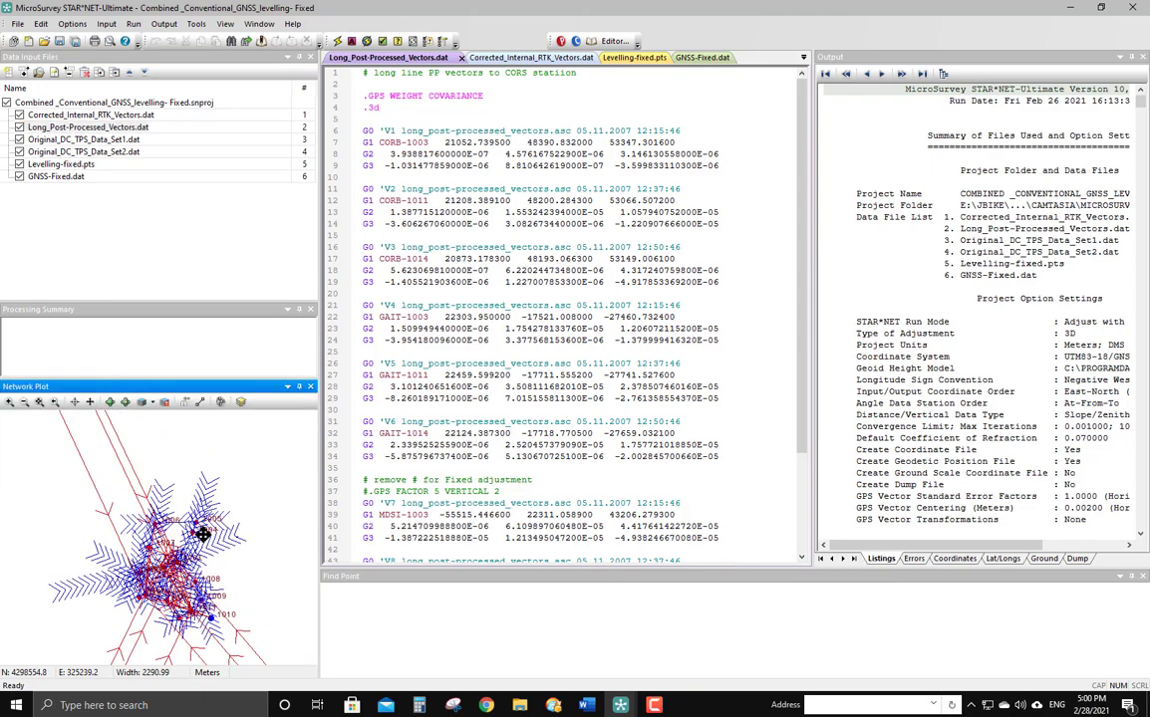
{"action": "scroll", "coordinate": [148, 541], "scroll_direction": "down", "scroll_amount": 6}
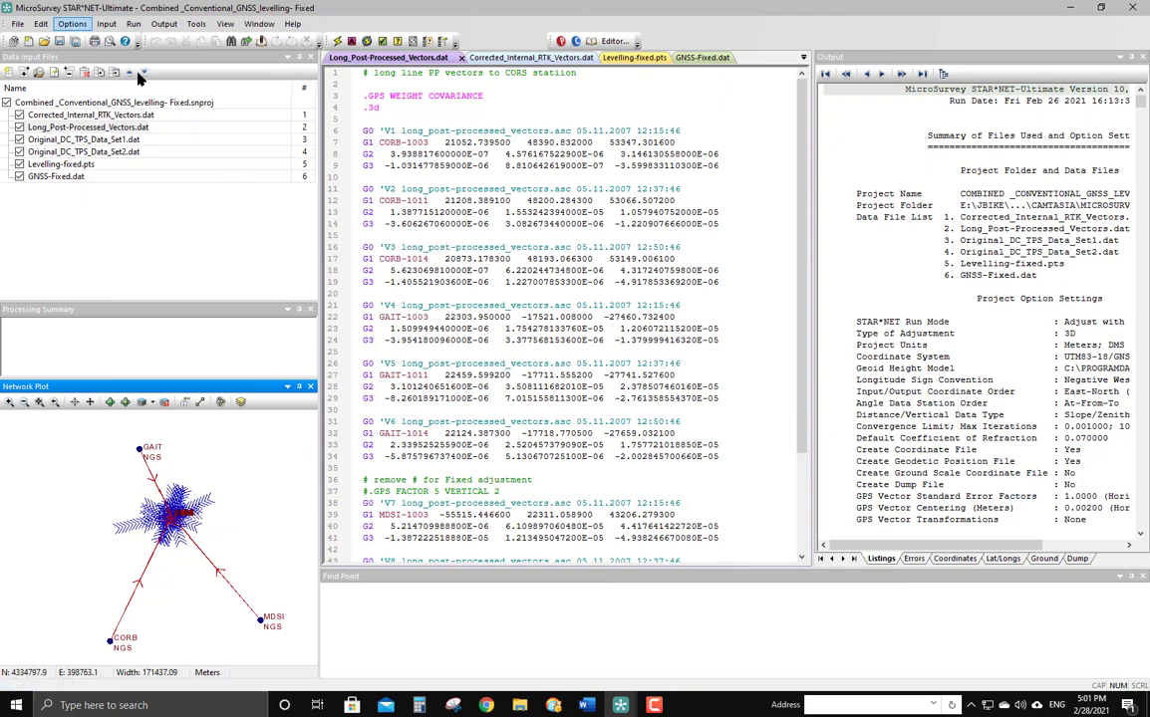
Highlight the G2 and G3 covariance lines of vector V1 and examine the central station cluster in the network plot
{"action": "left_click", "coordinate": [663, 166]}
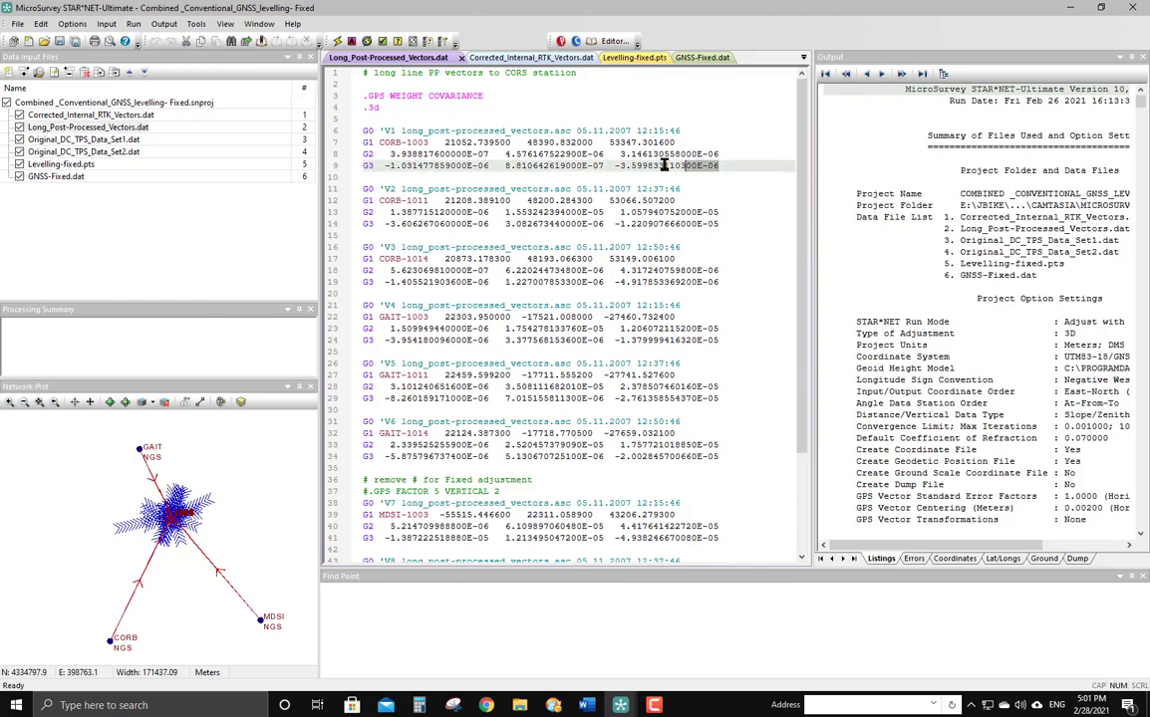
{"action": "left_click_drag", "start_coordinate": [319, 150], "coordinate": [468, 167]}
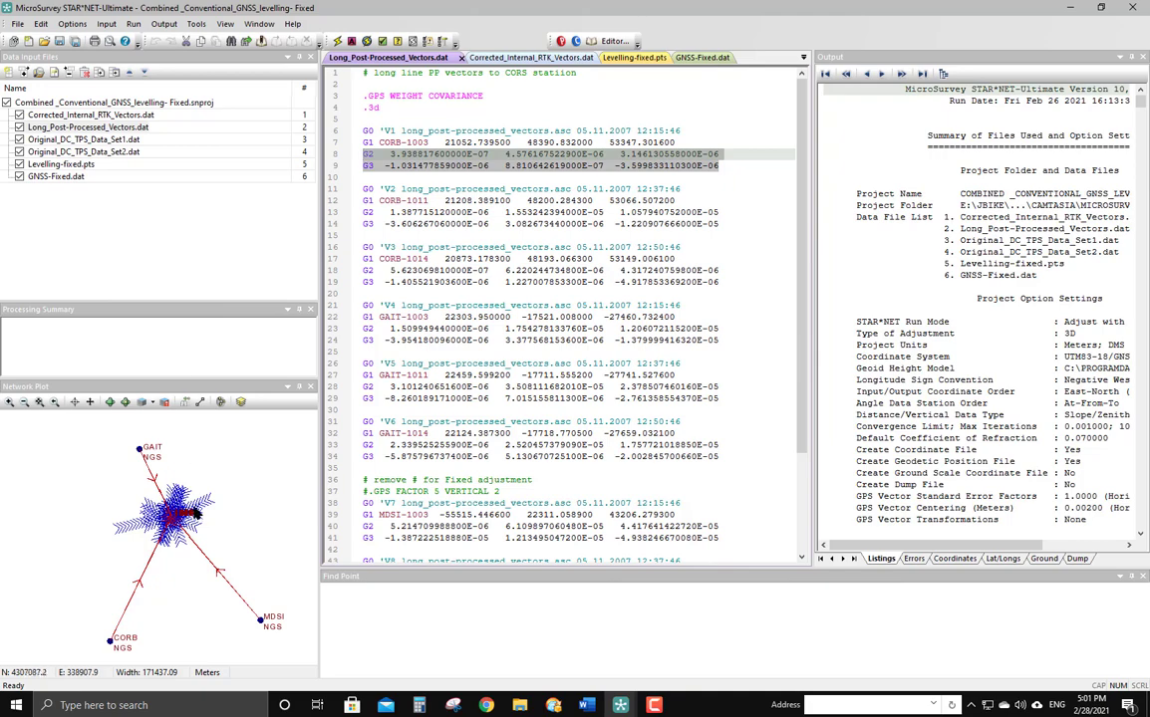
{"action": "scroll", "coordinate": [194, 510], "scroll_direction": "up", "scroll_amount": 5}
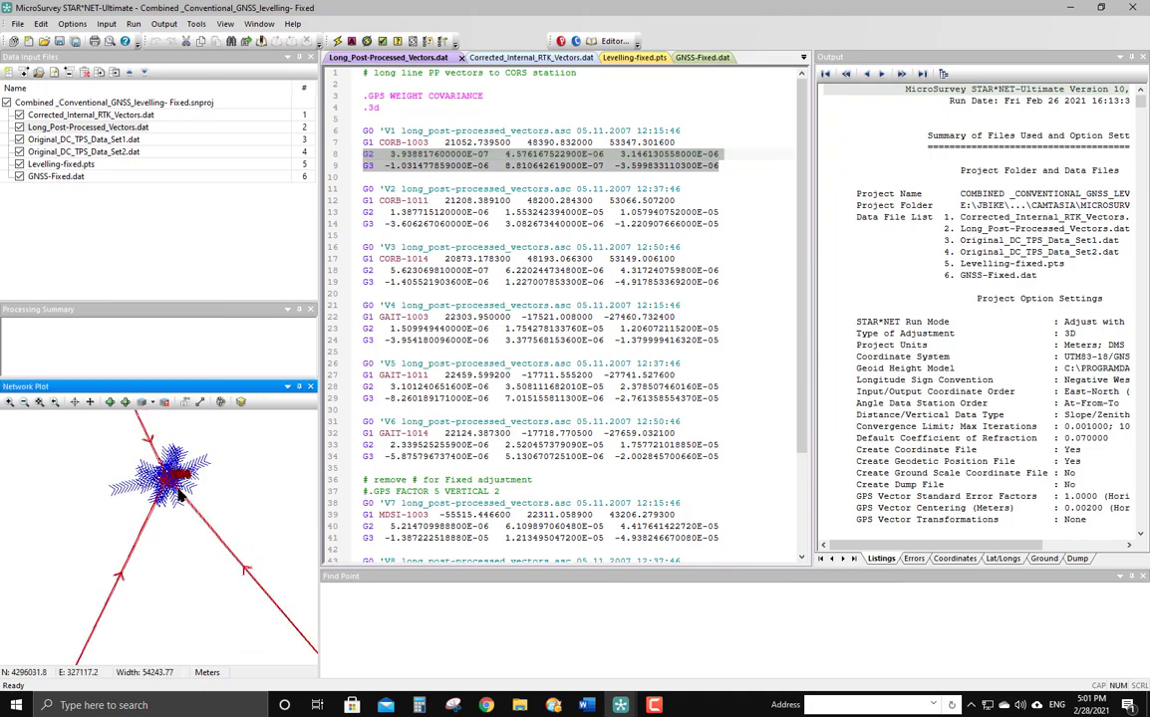
{"action": "scroll", "coordinate": [181, 483], "scroll_direction": "up", "scroll_amount": 15}
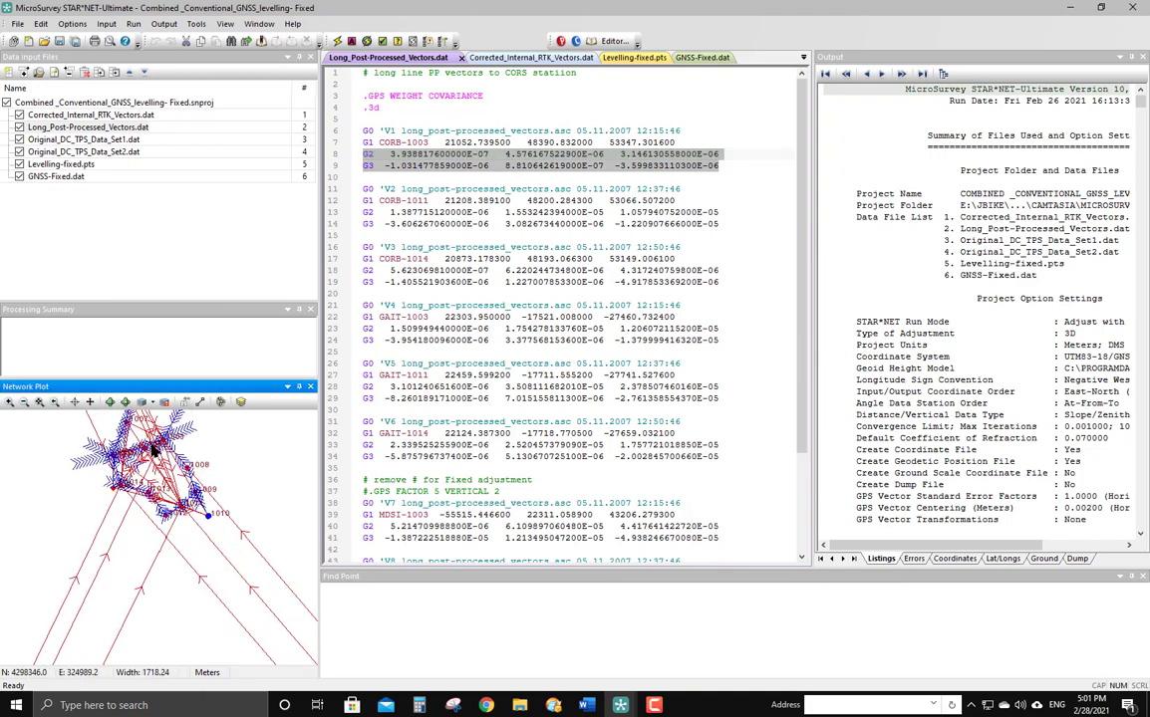
{"action": "scroll", "coordinate": [155, 449], "scroll_direction": "up", "scroll_amount": 3}
{"action": "left_click_drag", "start_coordinate": [155, 450], "coordinate": [163, 534]}
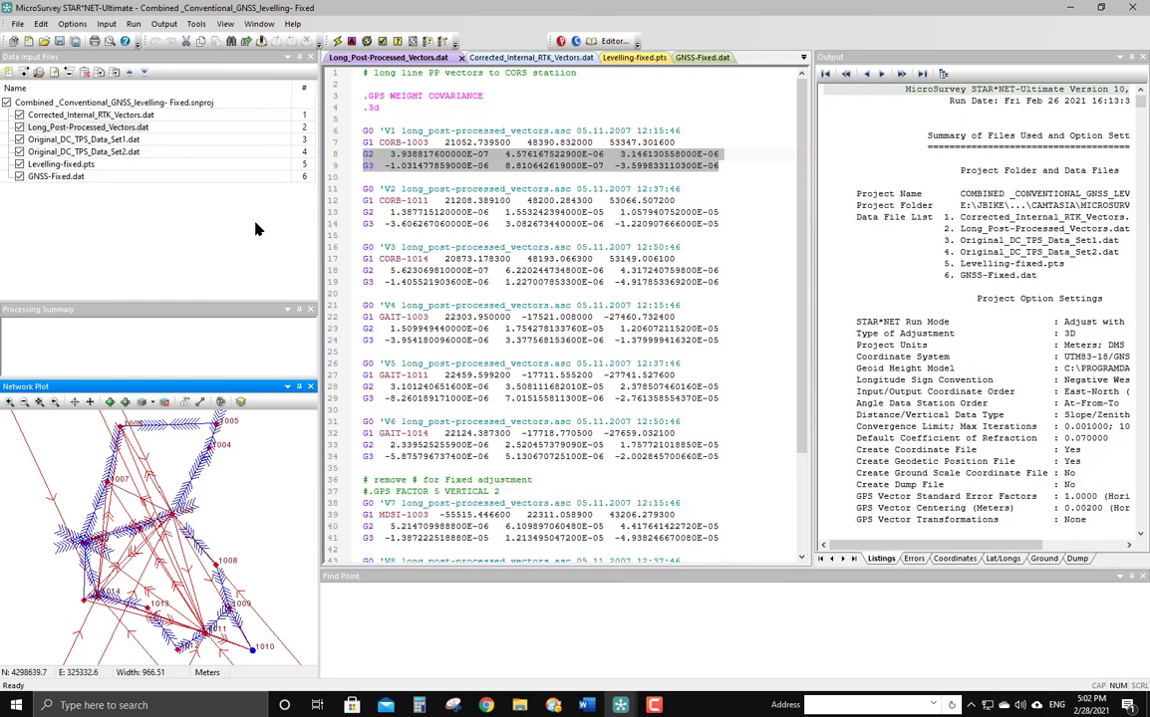
Open Levelling-fixed.pts and inspect the fixed elevation record of benchmark DCBMFTC
{"action": "left_click", "coordinate": [63, 163]}
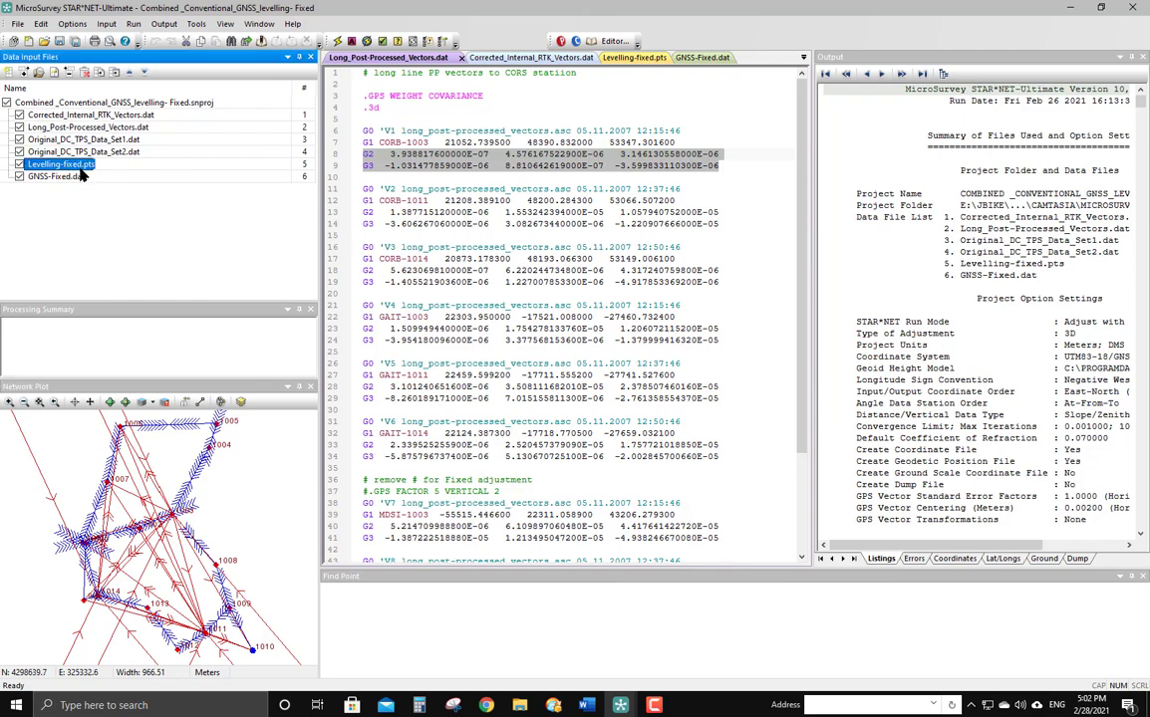
{"action": "double_click", "coordinate": [47, 167]}
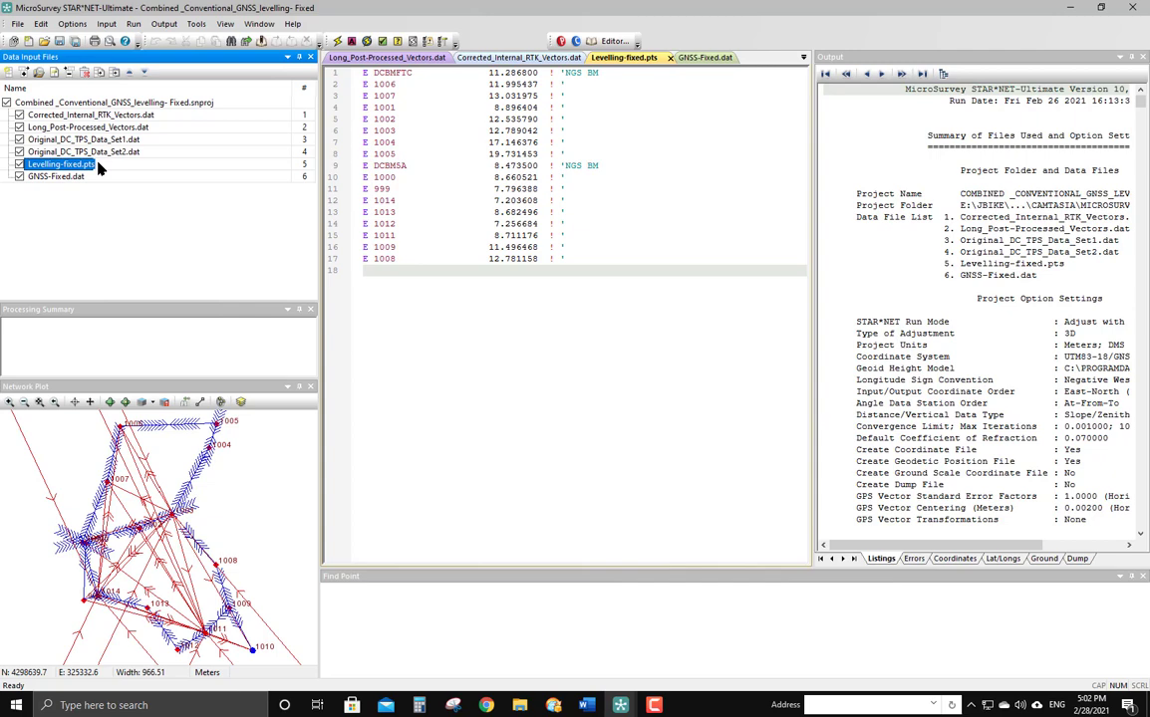
{"action": "left_click", "coordinate": [478, 74]}
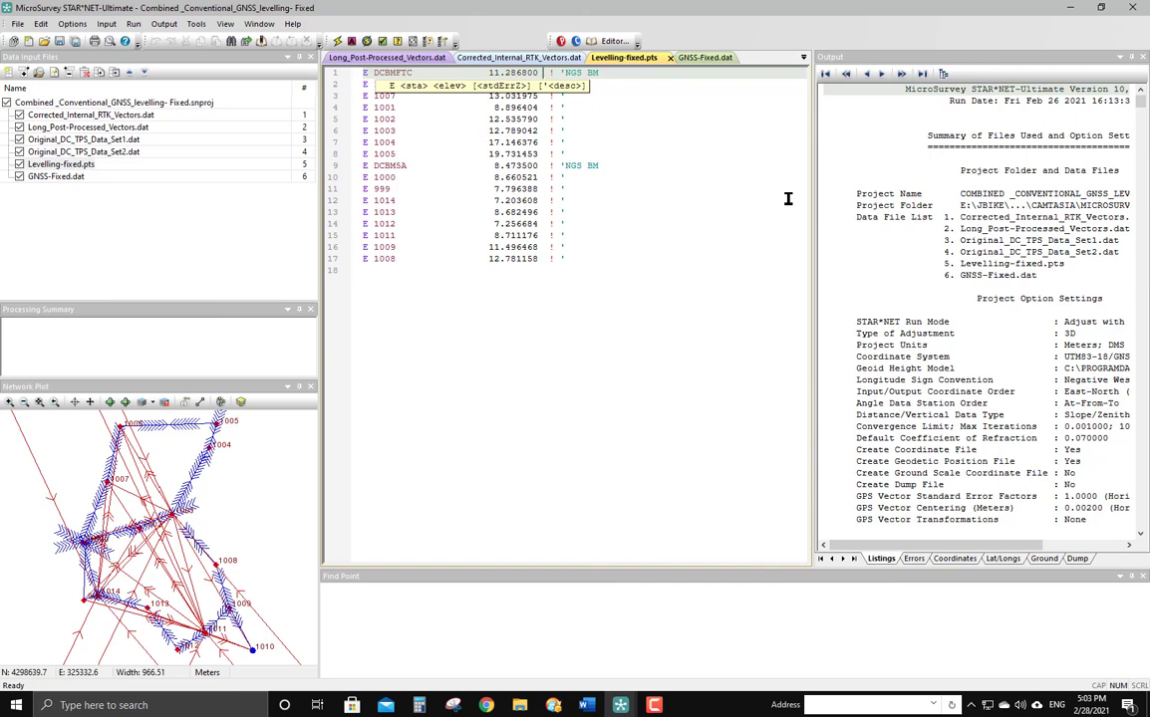
{"action": "key", "text": "Escape"}
Enlarge the processing summary area and run the combined network adjustment
{"action": "left_click_drag", "start_coordinate": [234, 309], "coordinate": [209, 208]}
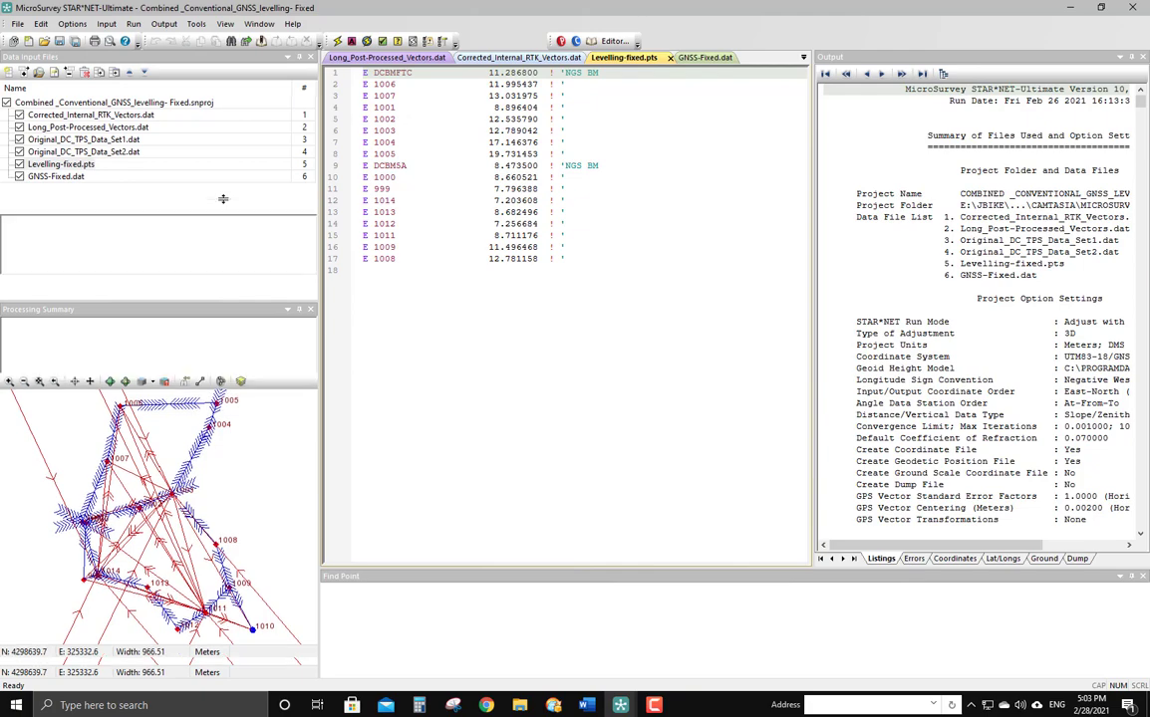
{"action": "left_click", "coordinate": [337, 41]}
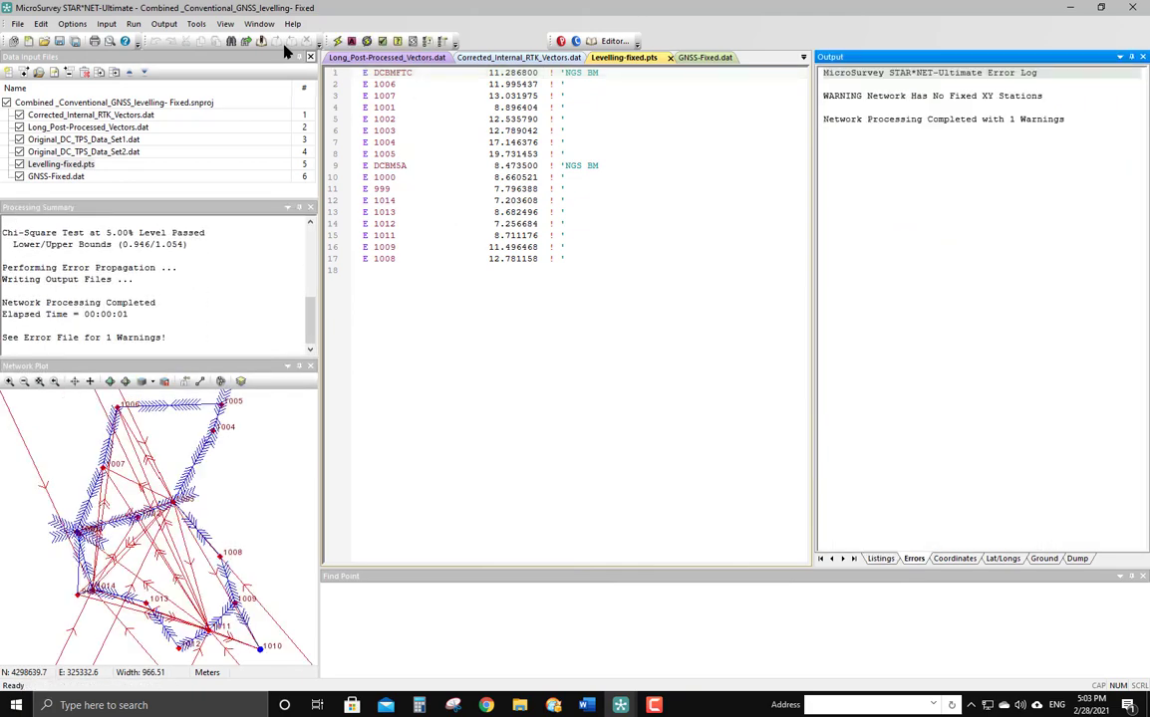
Review the adjusted station coordinates and the latitude/longitude results
{"action": "left_click", "coordinate": [166, 25]}
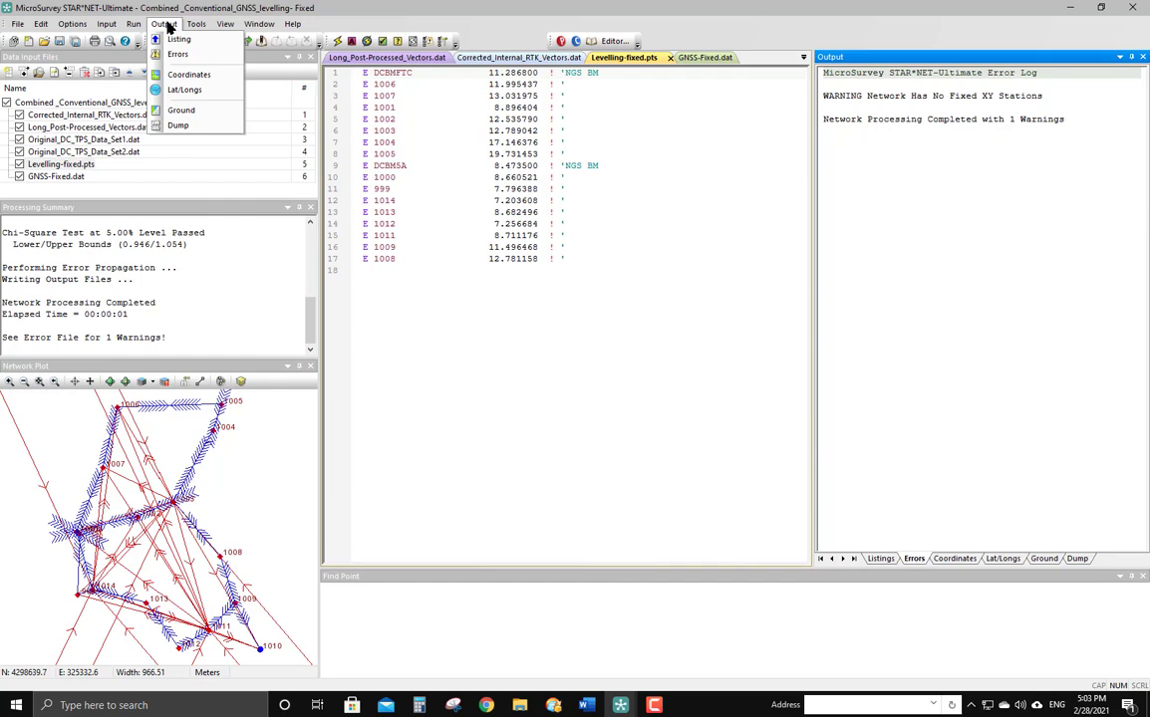
{"action": "left_click", "coordinate": [957, 559]}
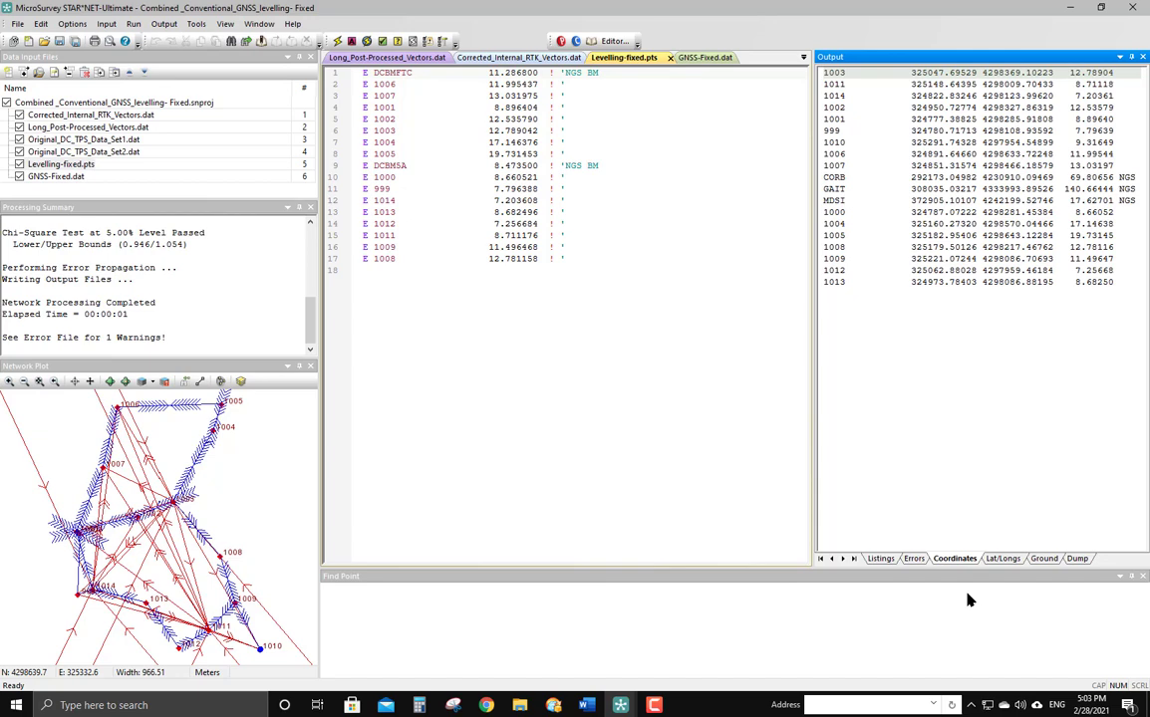
{"action": "left_click", "coordinate": [1010, 563]}
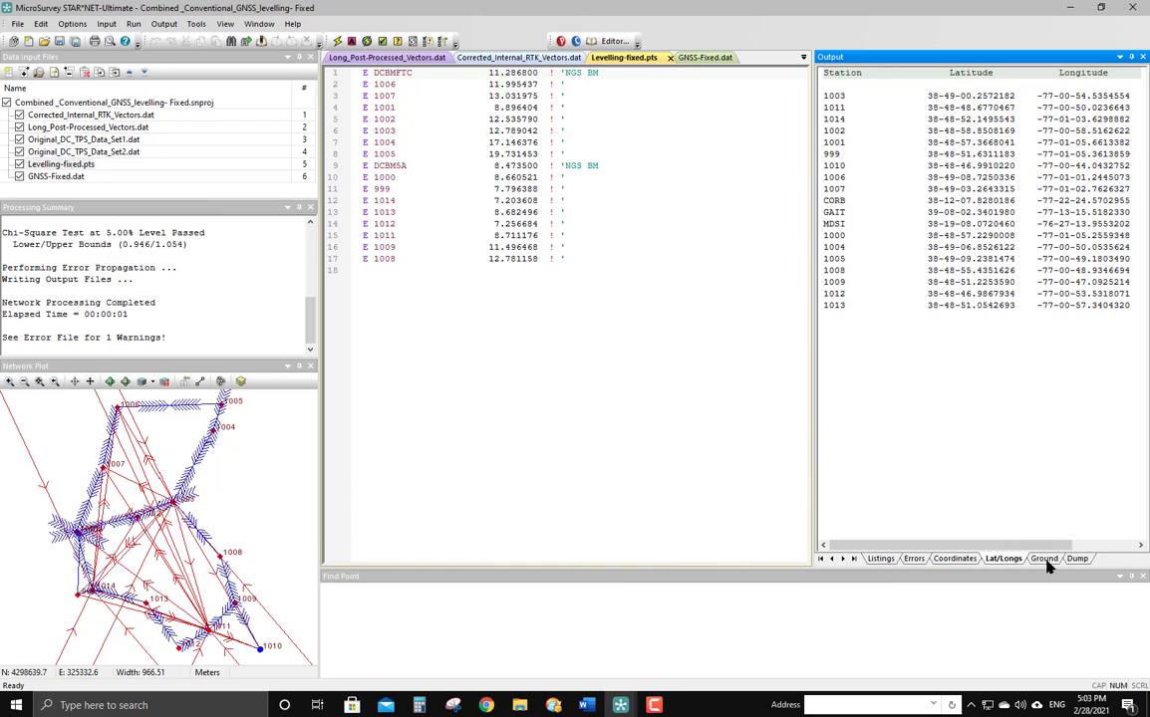
Check the ground-scale coordinate output and export the network stations and connections to KML, clamped to ground and opened after export
{"action": "left_click", "coordinate": [1044, 560]}
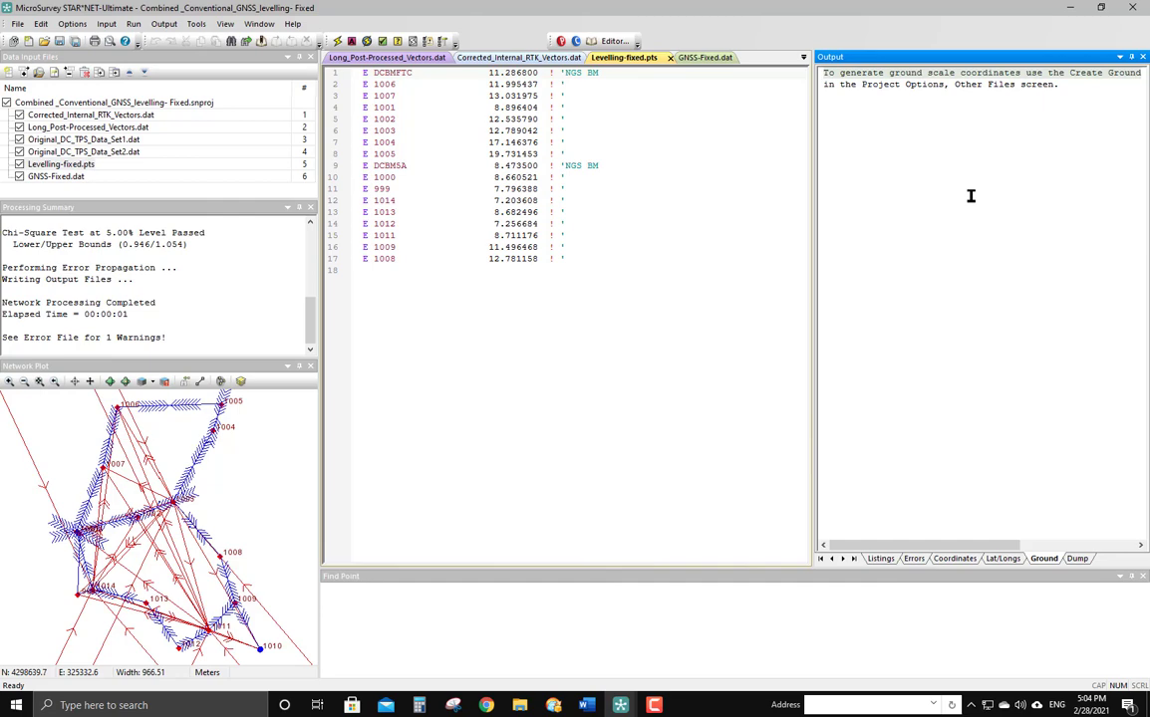
{"action": "left_click", "coordinate": [164, 24]}
{"action": "left_click", "coordinate": [159, 25]}
{"action": "left_click", "coordinate": [188, 25]}
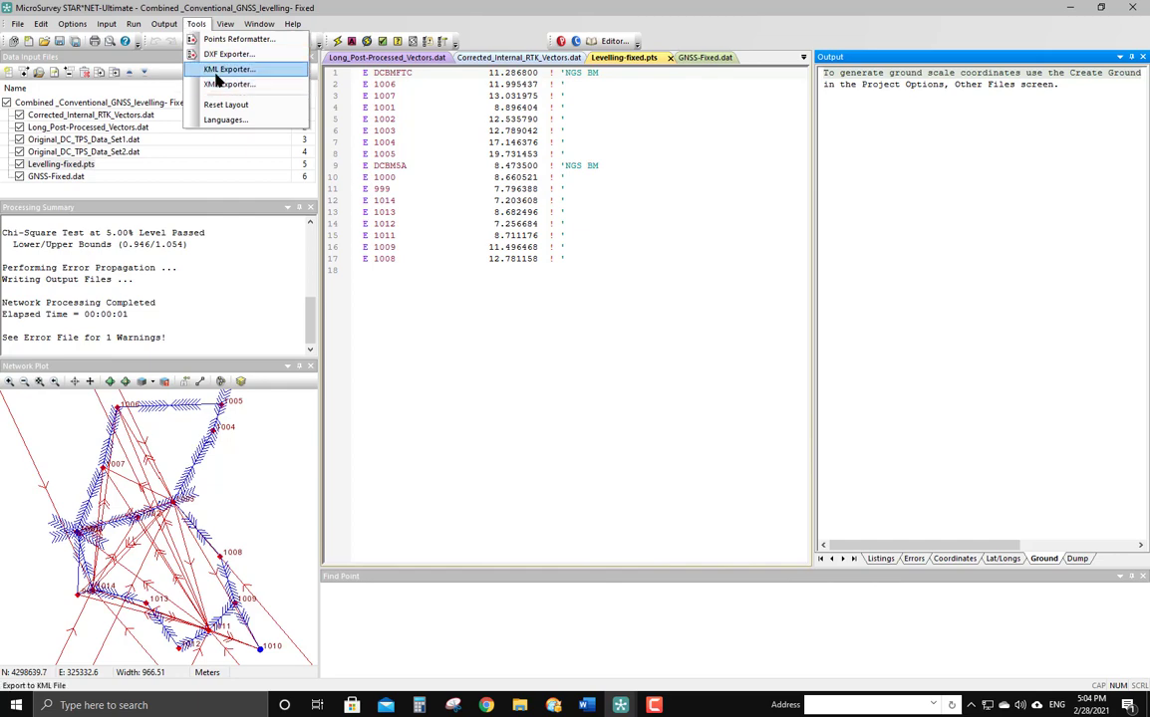
{"action": "left_click", "coordinate": [207, 70]}
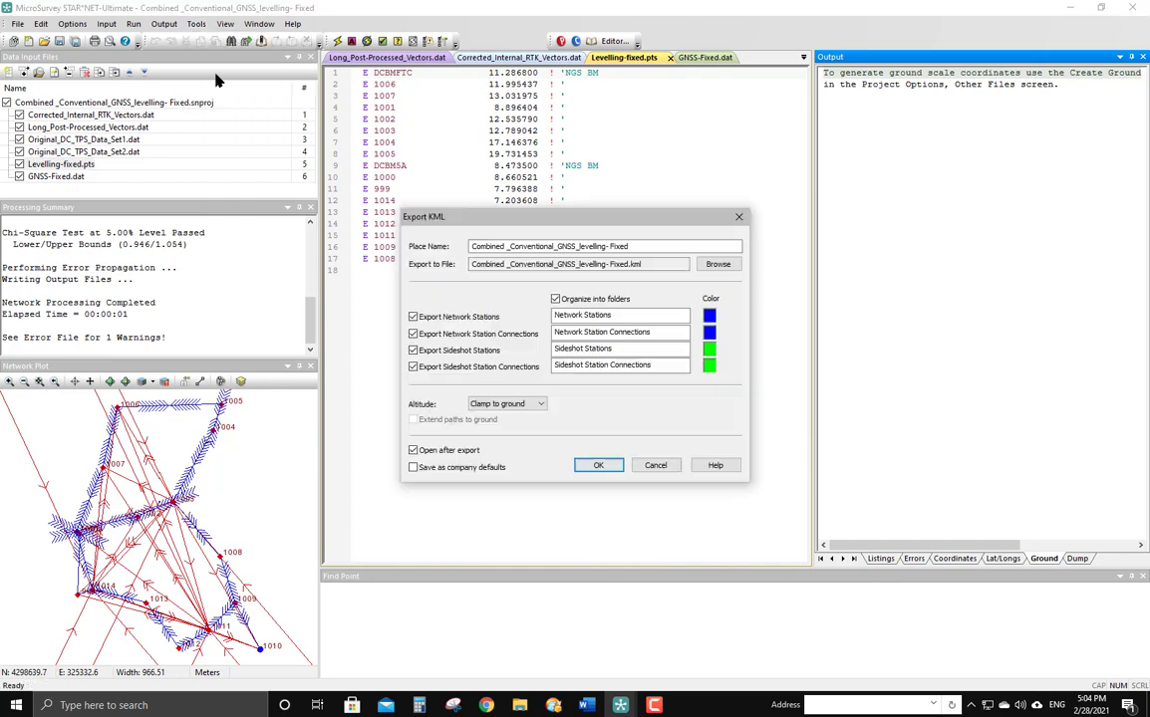
{"action": "left_click", "coordinate": [601, 467]}
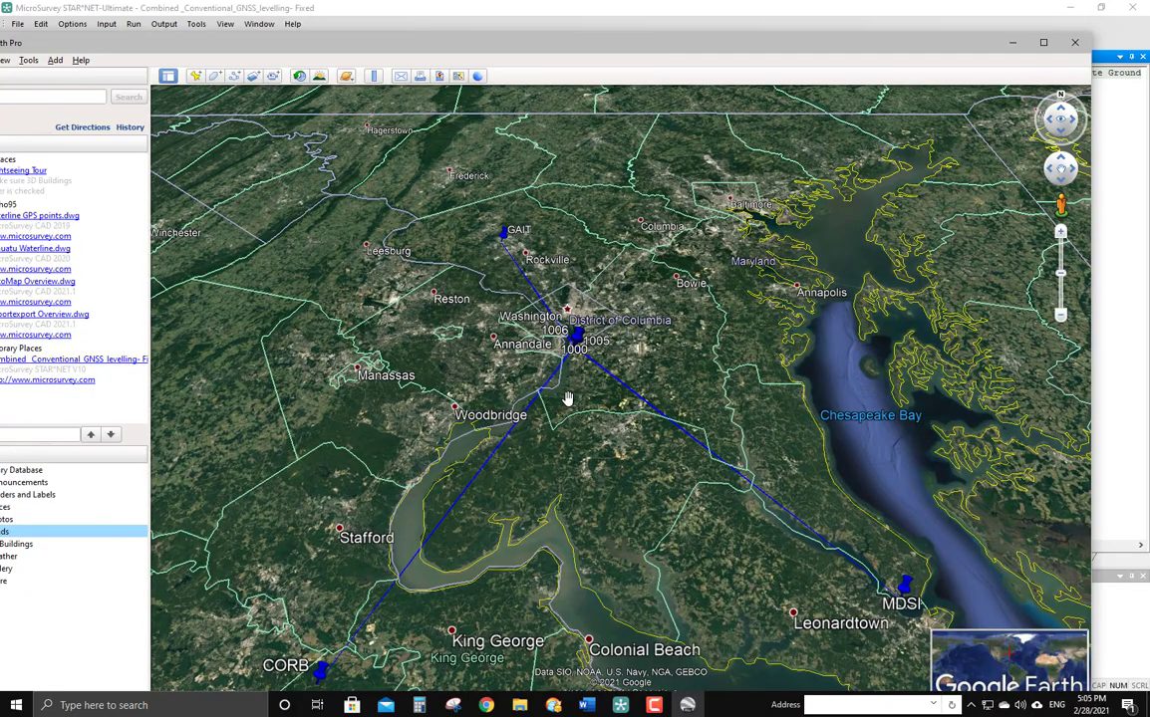
Examine the exported network in Google Earth, from the long baselines to the central station cluster, and close it, discarding the temporary places
{"action": "scroll", "coordinate": [566, 399], "scroll_direction": "down", "scroll_amount": 5}
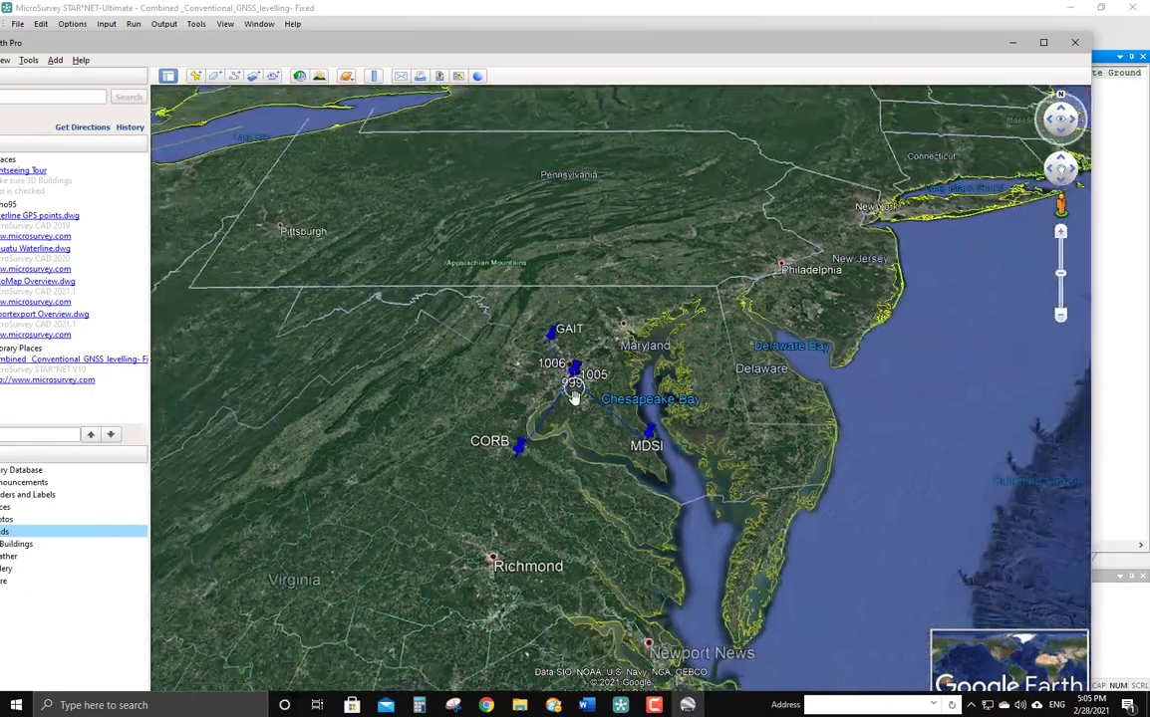
{"action": "scroll", "coordinate": [573, 396], "scroll_direction": "down", "scroll_amount": 2}
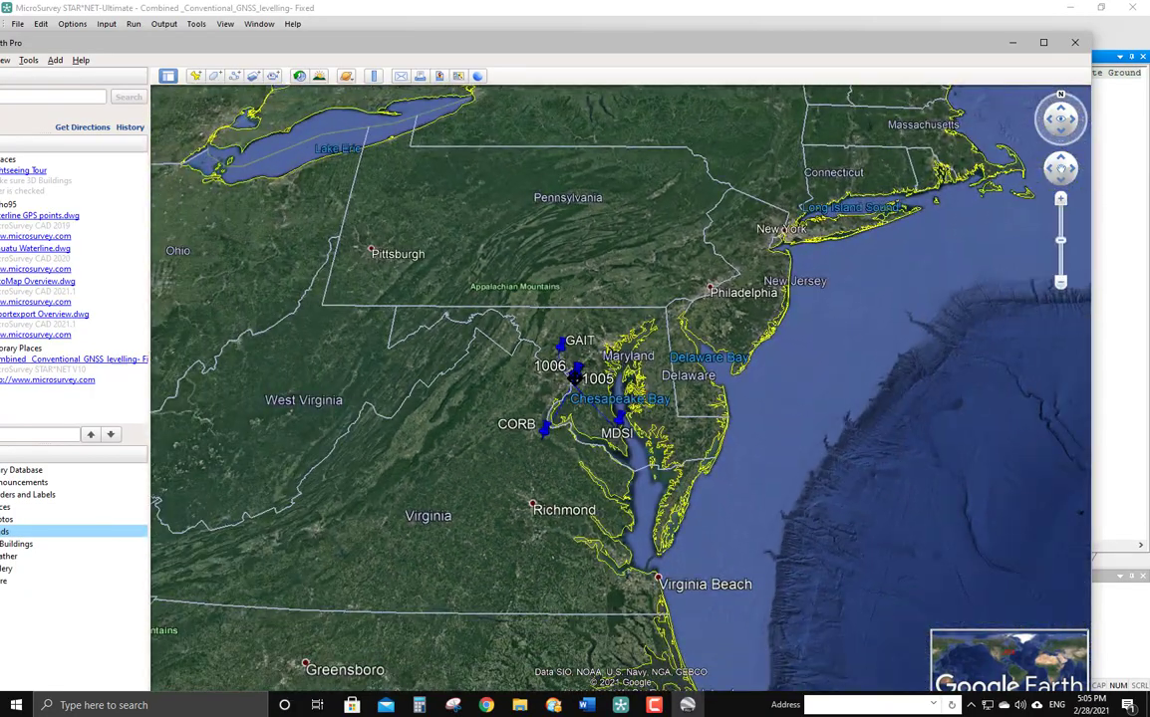
{"action": "scroll", "coordinate": [575, 376], "scroll_direction": "up", "scroll_amount": 4}
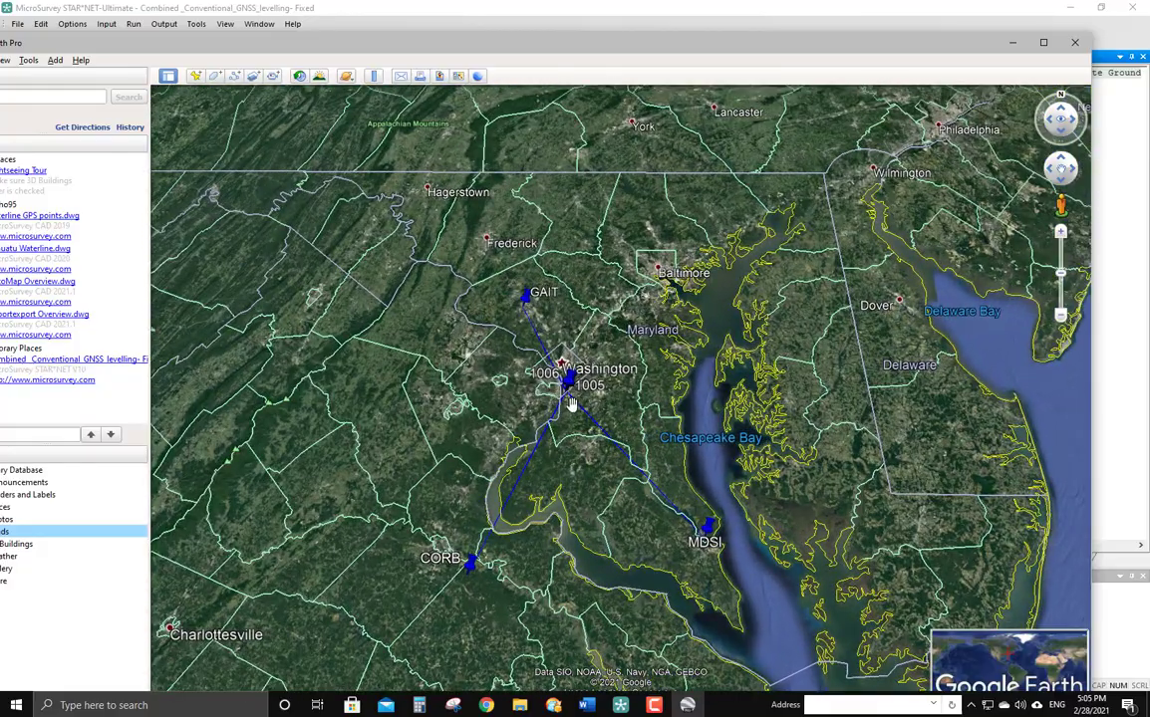
{"action": "scroll", "coordinate": [570, 404], "scroll_direction": "up", "scroll_amount": 5}
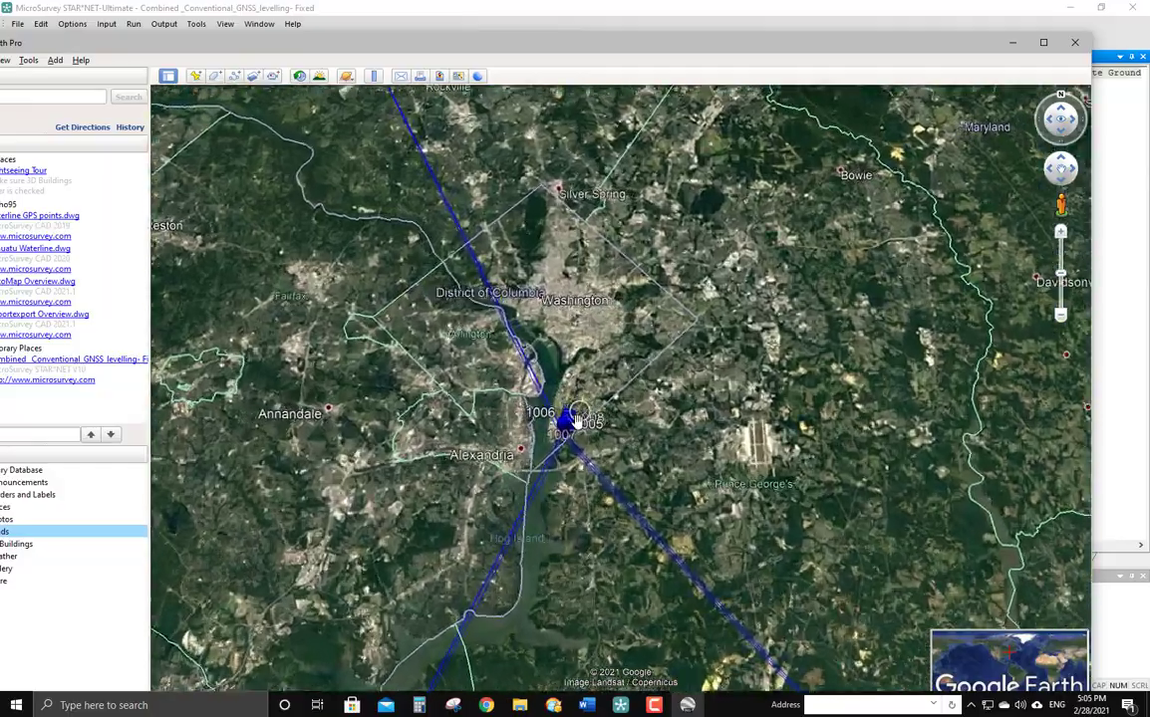
{"action": "scroll", "coordinate": [576, 418], "scroll_direction": "up", "scroll_amount": 5}
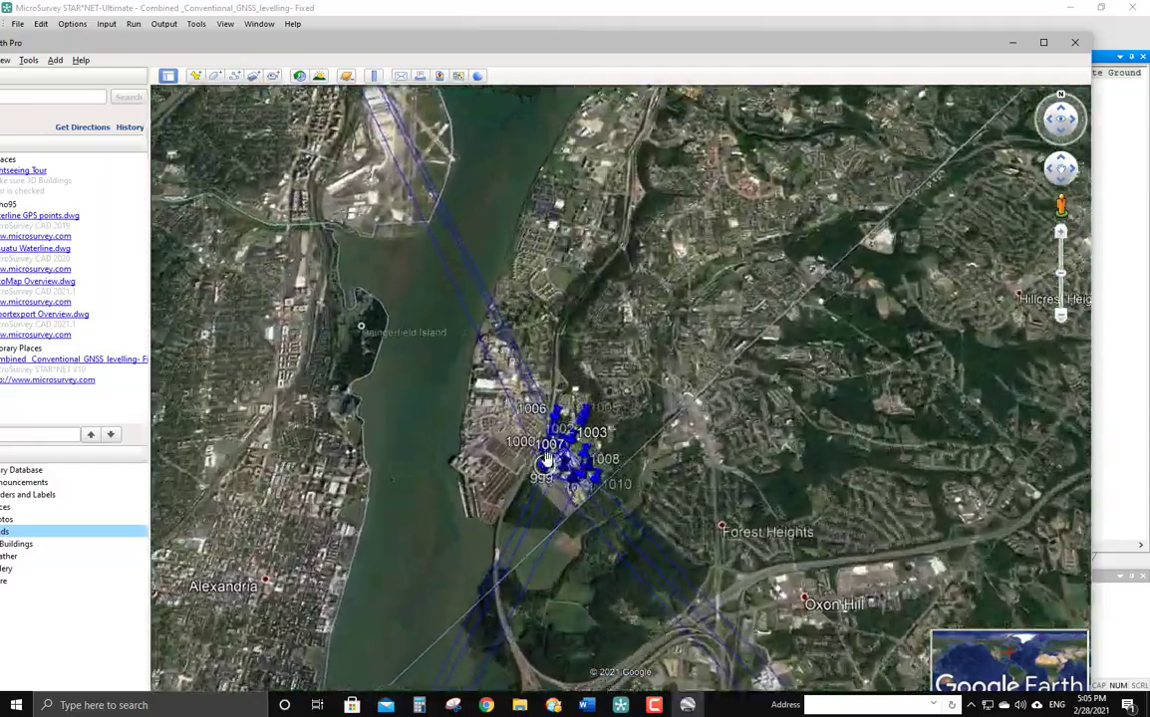
{"action": "scroll", "coordinate": [547, 458], "scroll_direction": "up", "scroll_amount": 5}
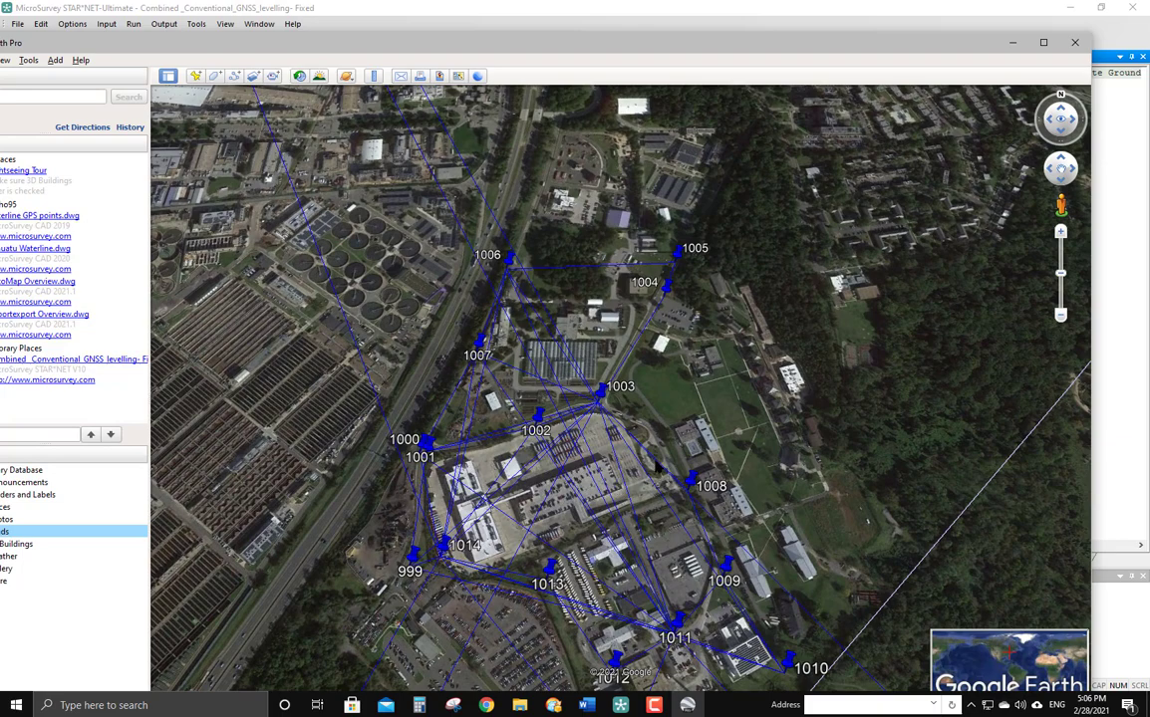
{"action": "left_click", "coordinate": [1074, 44]}
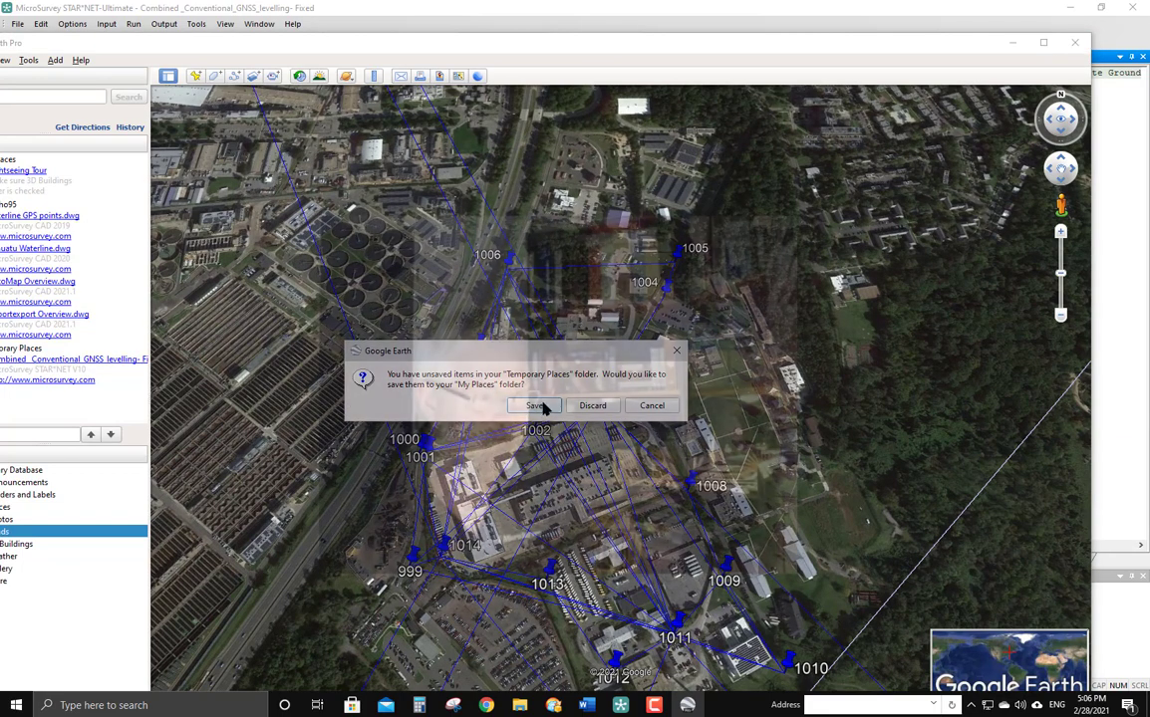
{"action": "left_click", "coordinate": [592, 407]}
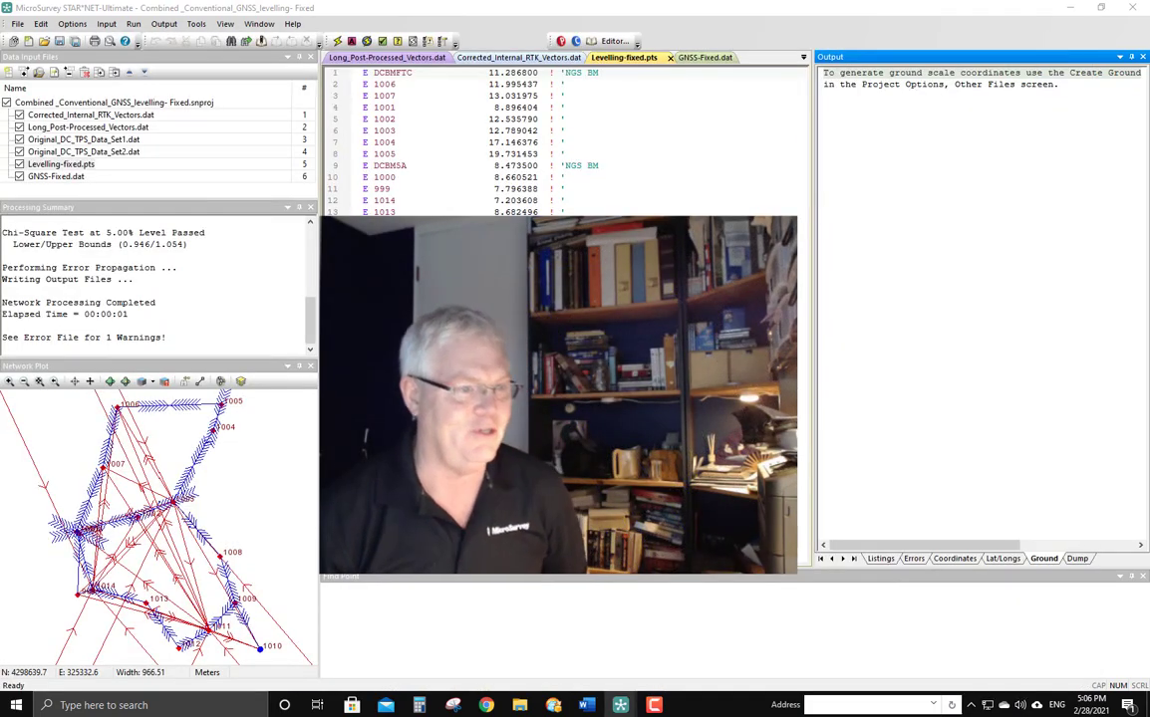